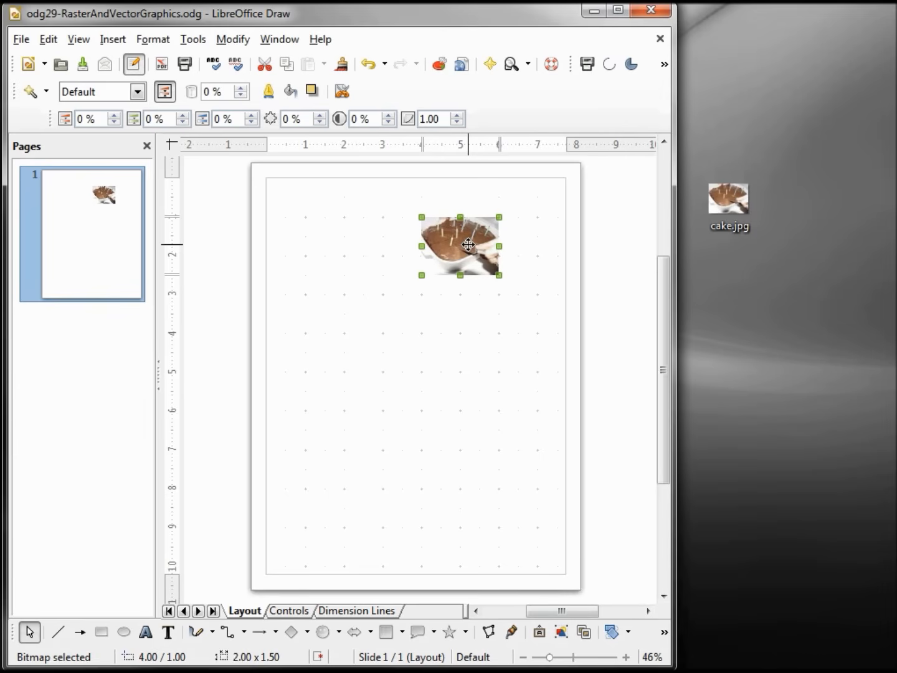
click(113, 42)
mouse_move(144, 250)
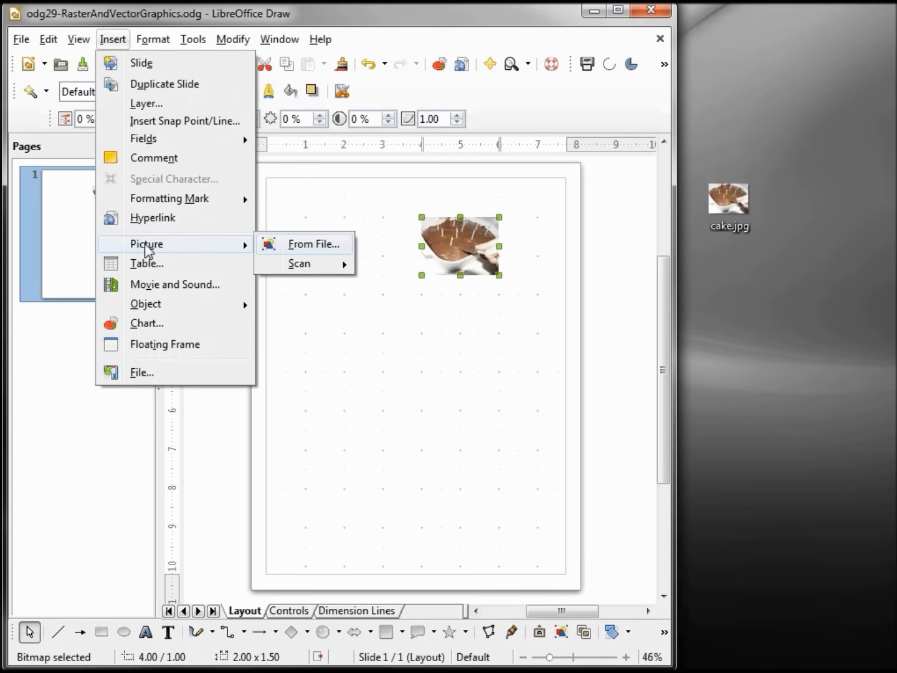
click(315, 244)
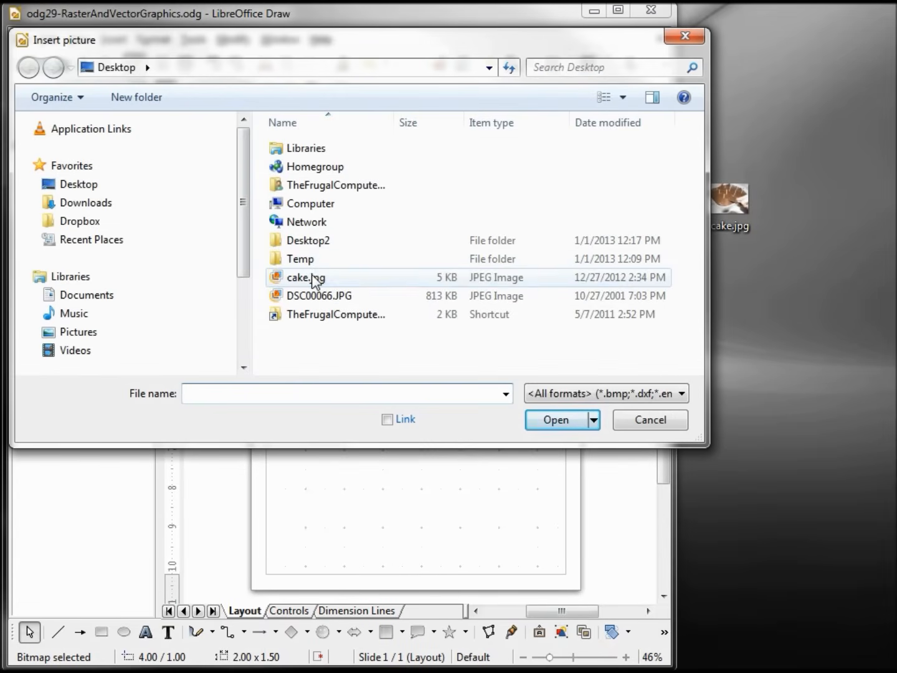
click(314, 278)
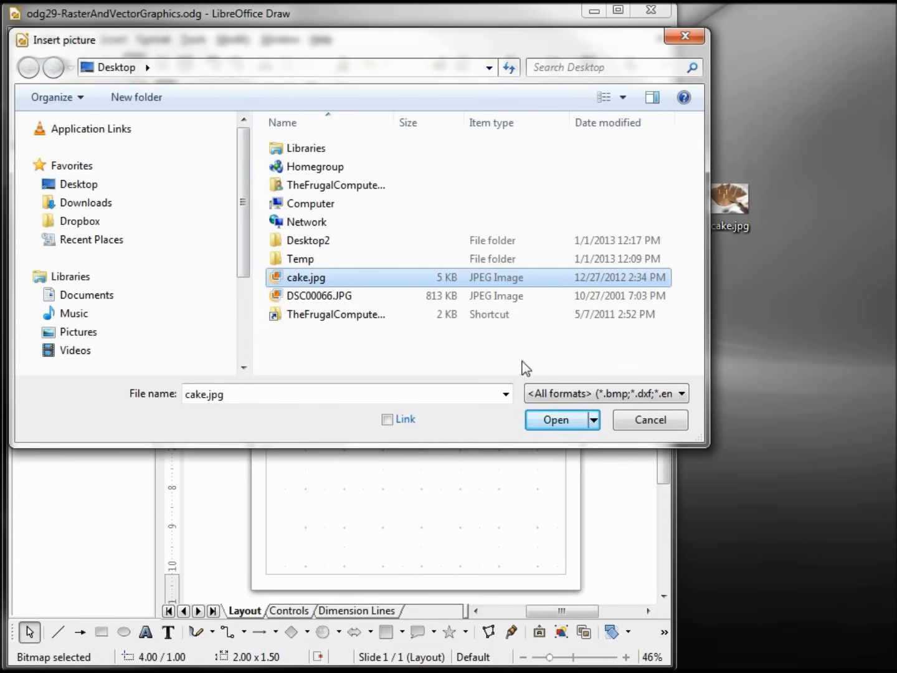
click(643, 424)
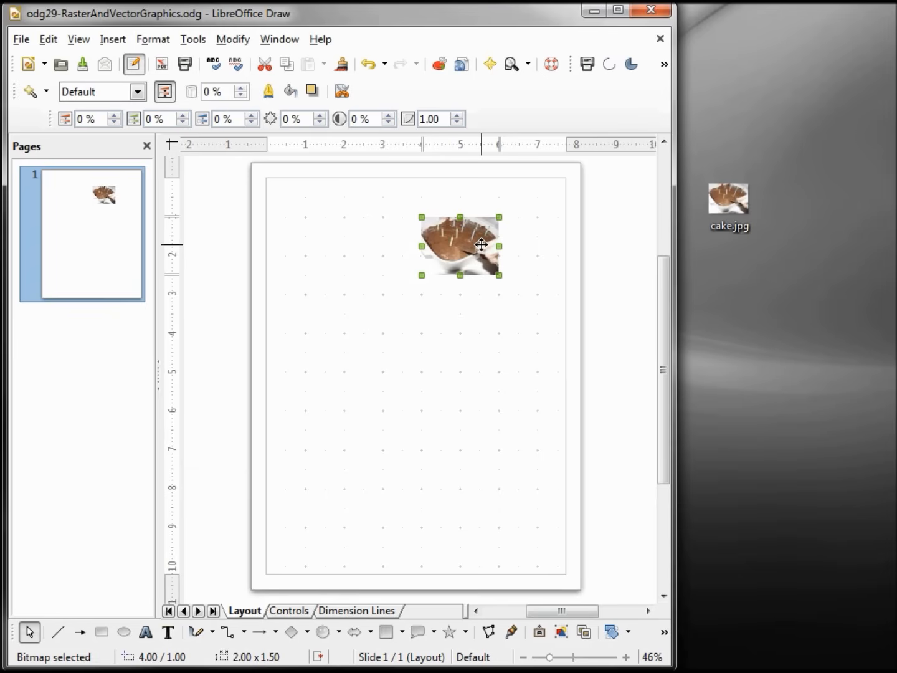
click(369, 258)
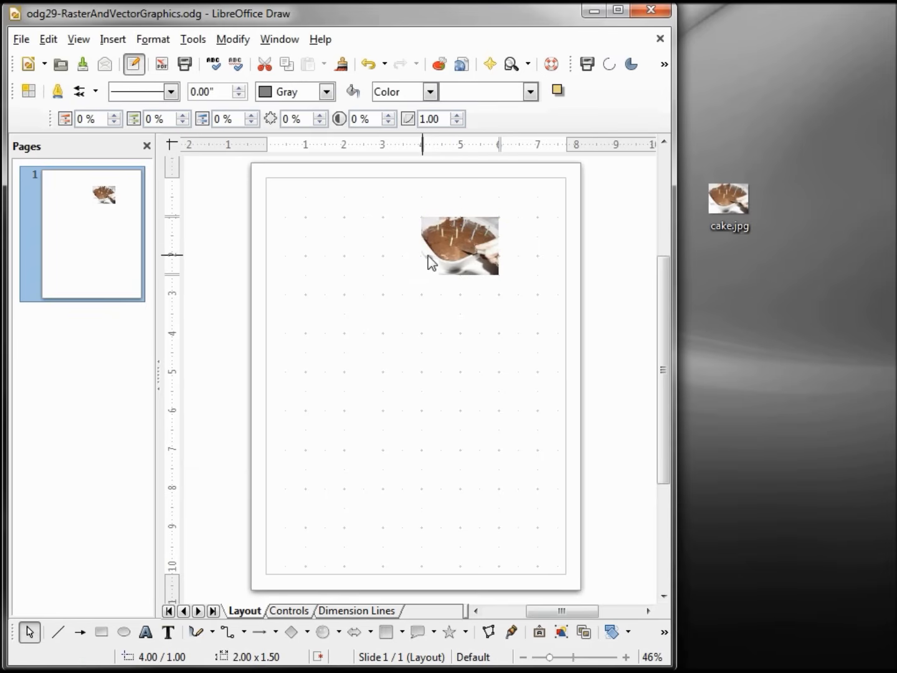
click(496, 257)
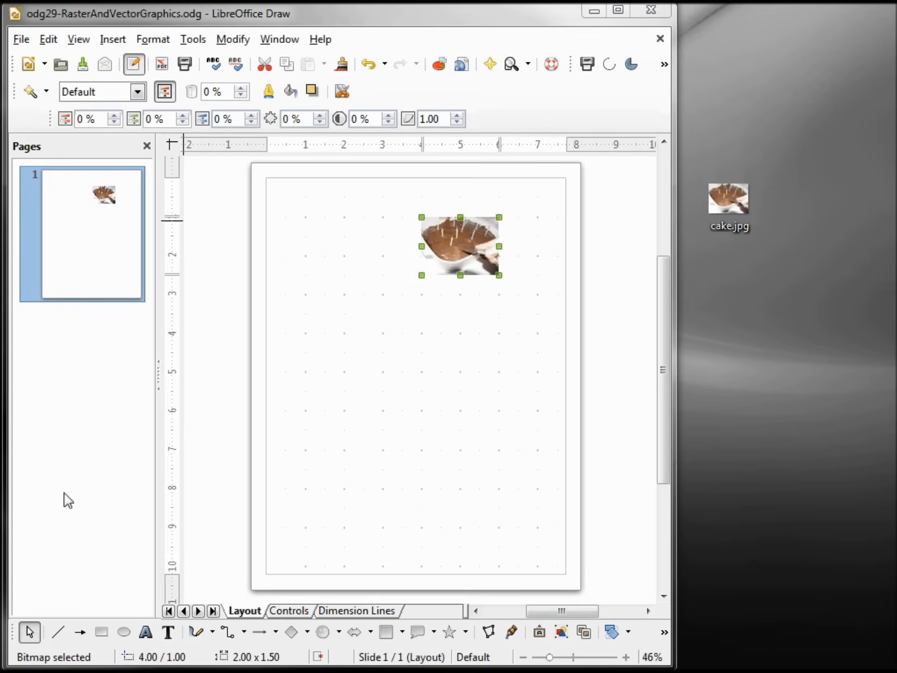
Draw a rectangle 2.00 × 1.50 inches beside the cake picture, positioned at 1.50 / 1.00.
click(101, 637)
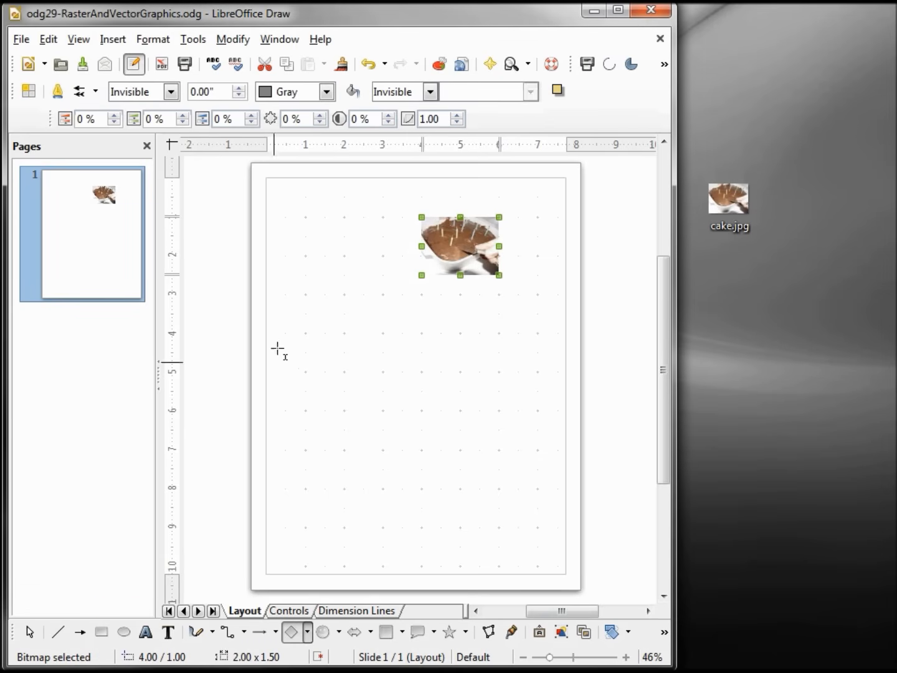
drag(323, 217, 399, 270)
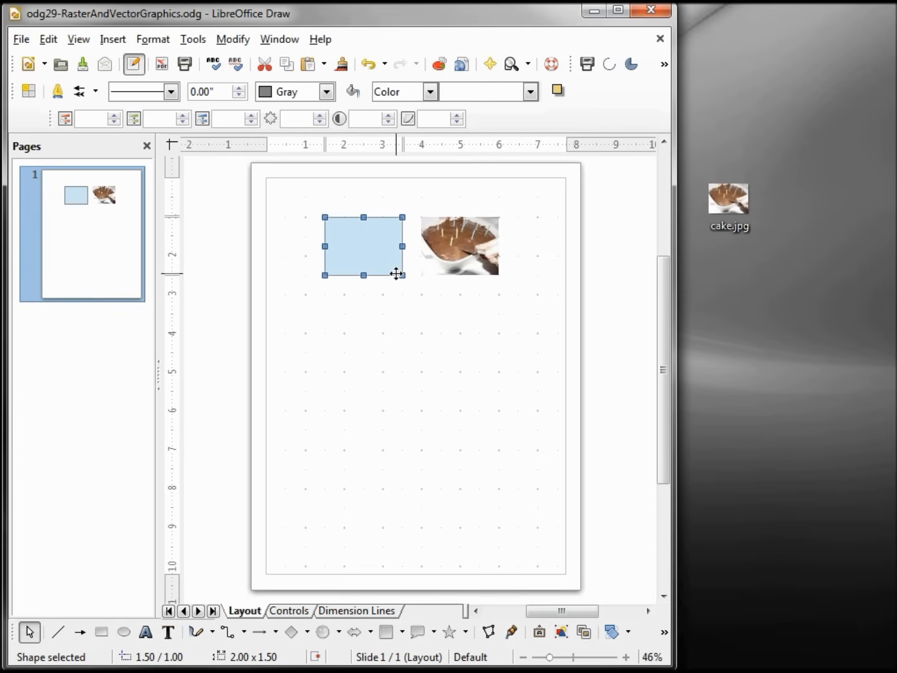
click(375, 305)
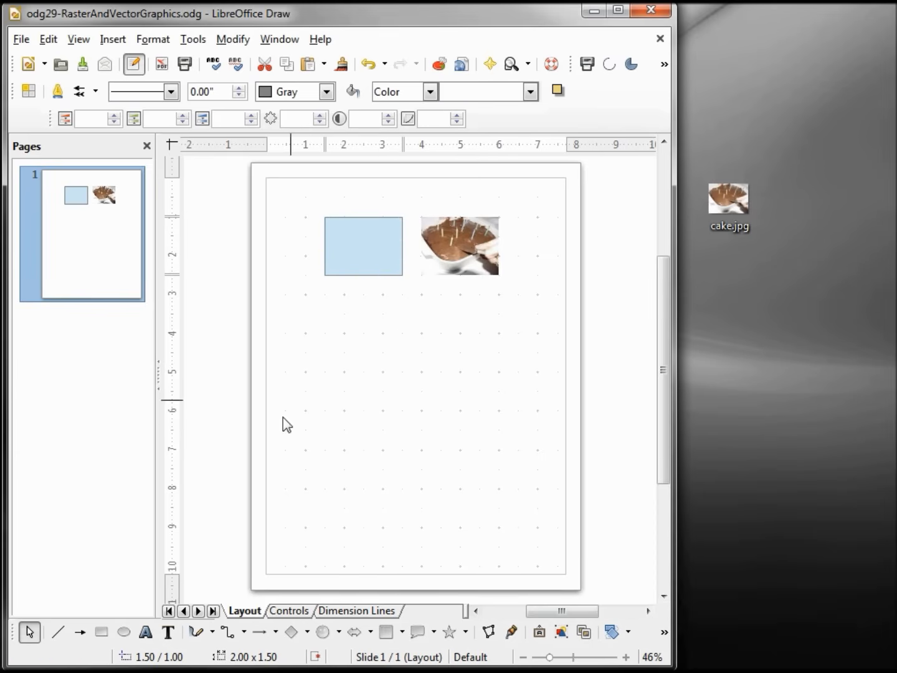
Add a text box about 2.50 inches wide reading "Vector Graphic" above the blue rectangle.
click(168, 633)
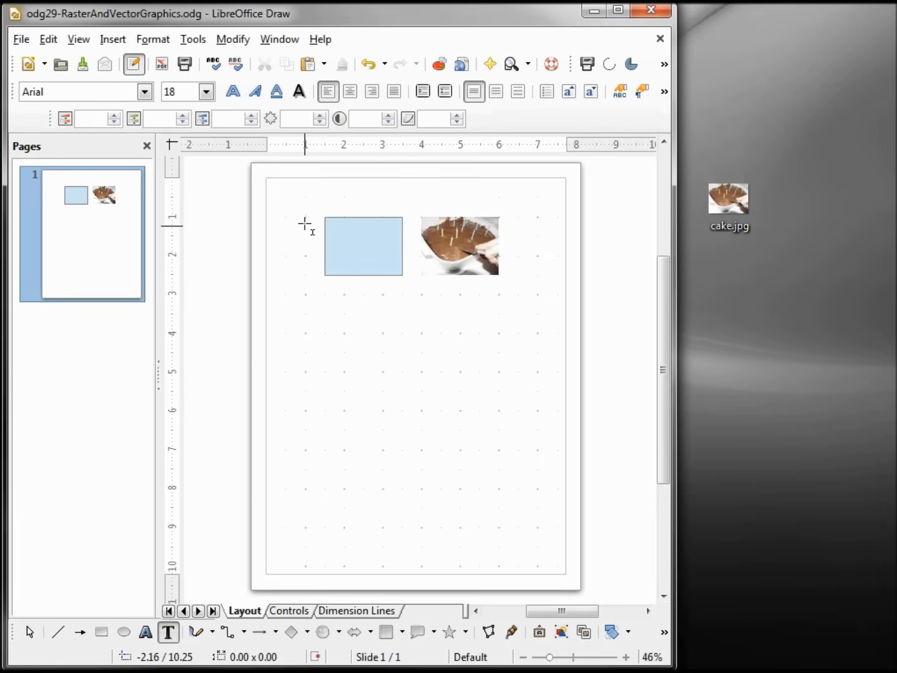
drag(304, 197, 402, 219)
text(Vector Graphic)
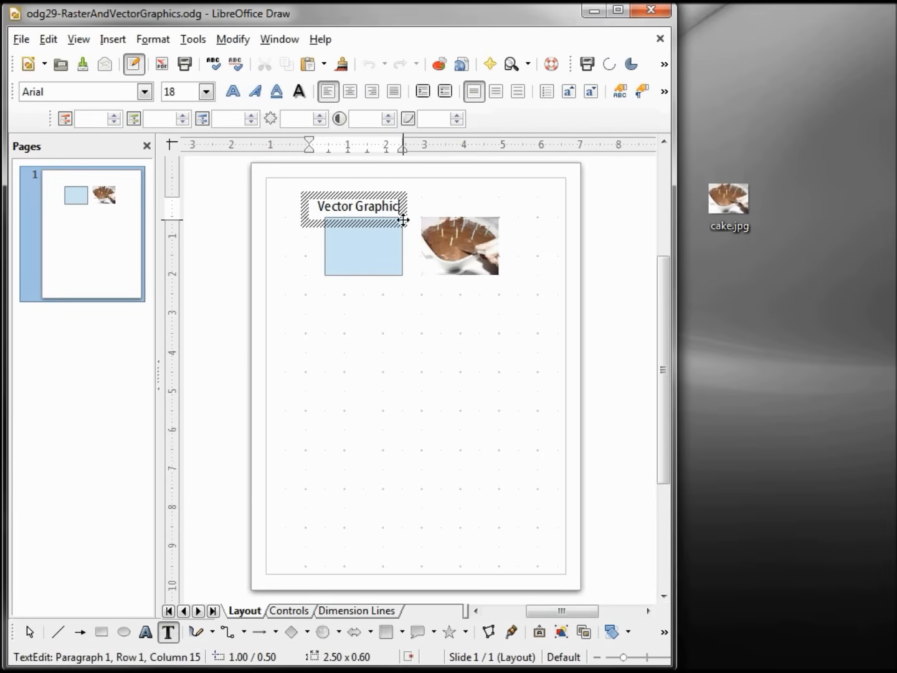
click(405, 305)
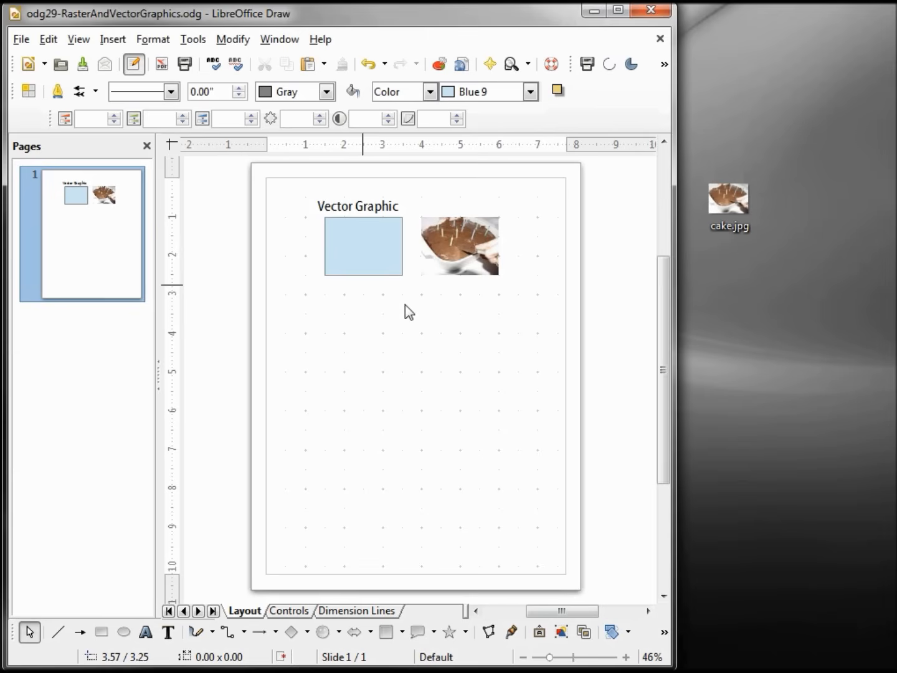
Add a text box about 2.50 inches wide reading "Raster Graphic" above the cake picture.
click(170, 634)
drag(421, 198, 521, 221)
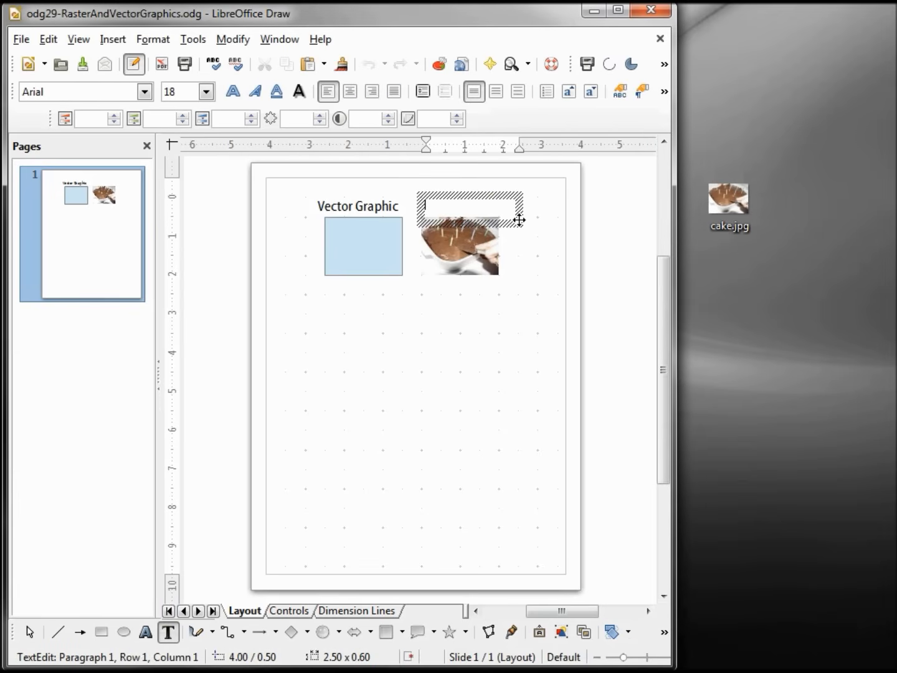
text(Raster Graphic)
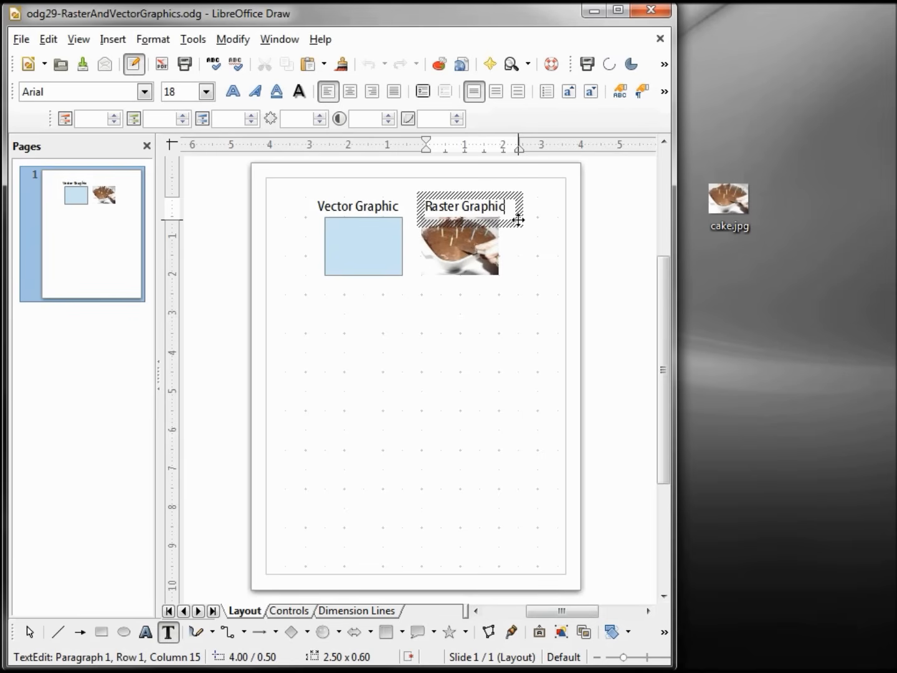
click(408, 295)
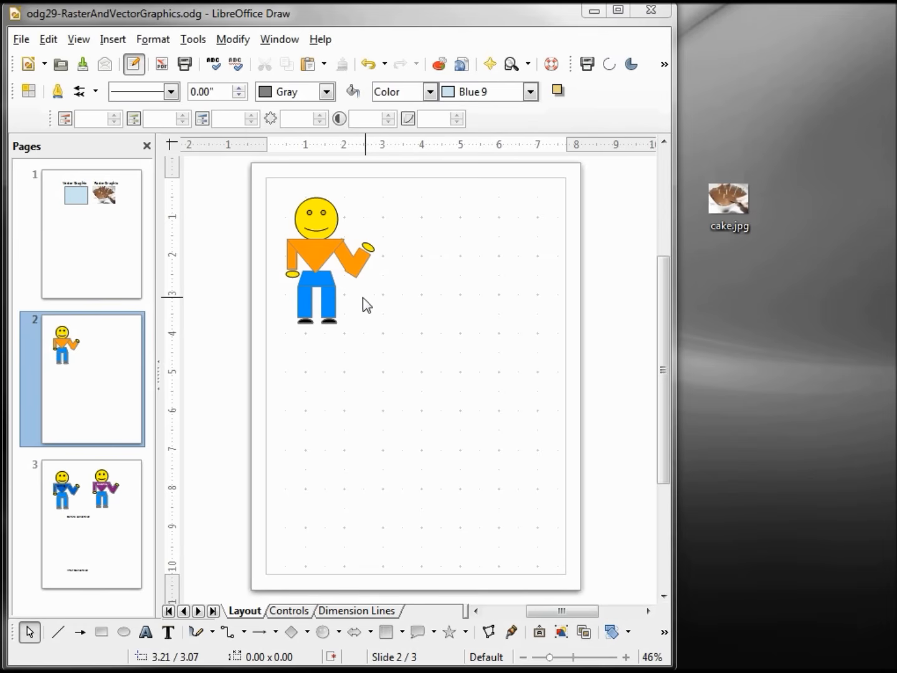
Select the grouped figure on page 2 and go to page 3.
click(339, 260)
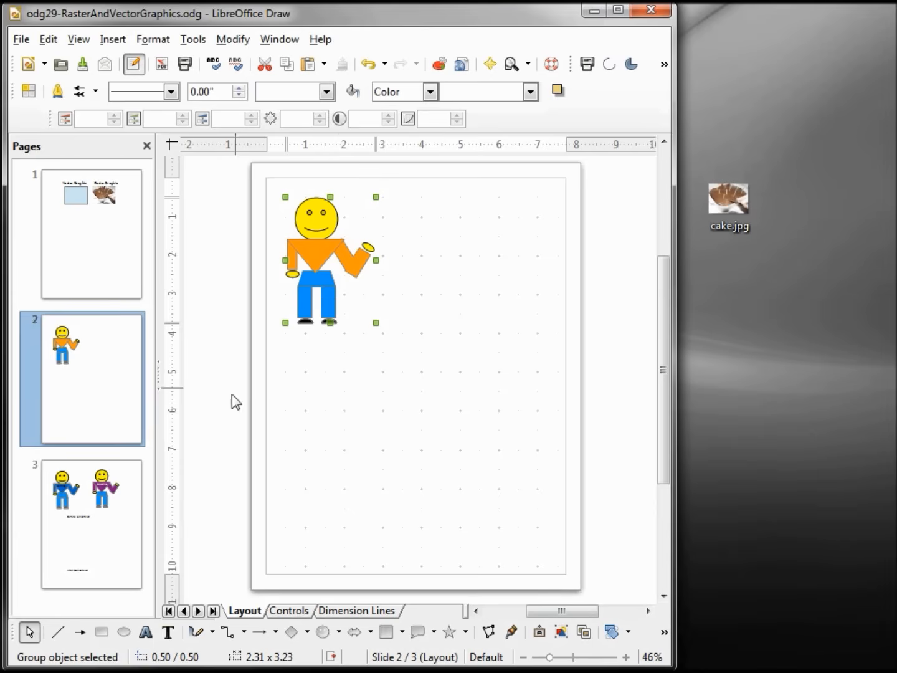
click(114, 568)
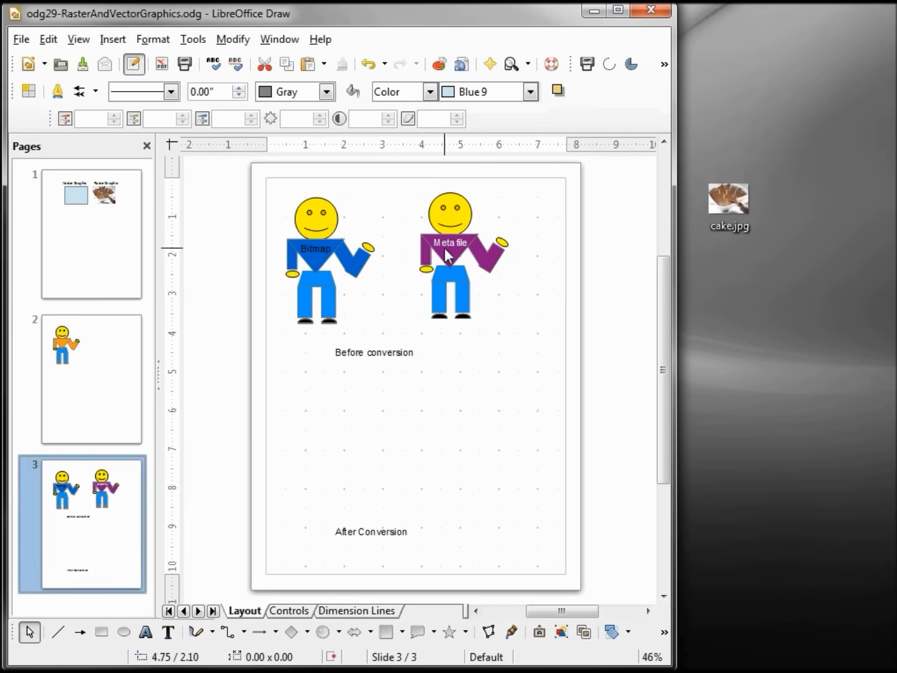
Move the Bitmap and Metafile figures down to just above "After Conversion" and paste copies of them above "Before conversion".
click(444, 263)
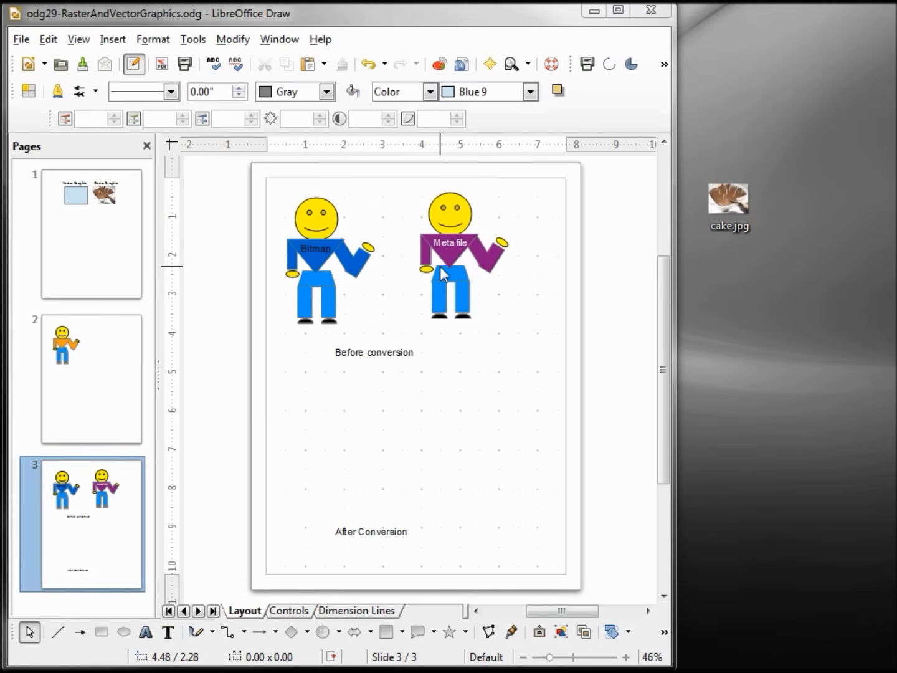
key(ctrl+a)
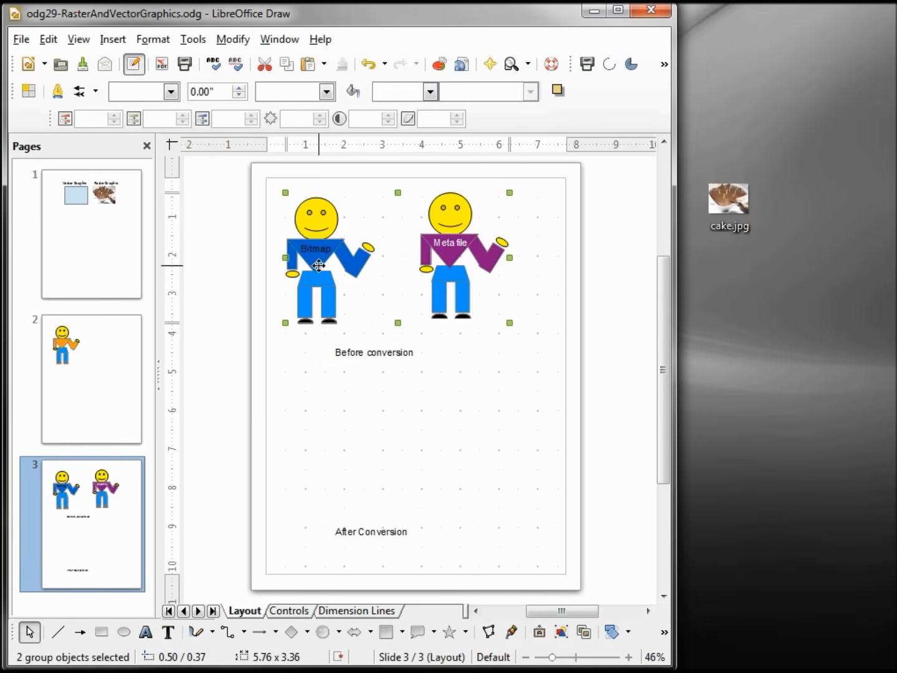
drag(319, 232, 318, 265)
key(Down)
key(Down)
key(Down)
key(Down)
key(Down)
key(Down)
key(Down)
key(Down)
key(Down)
key(Down)
key(Down)
key(Down)
key(Down)
key(Down)
key(Down)
key(Down)
key(Down)
key(Down)
key(Down)
key(Down)
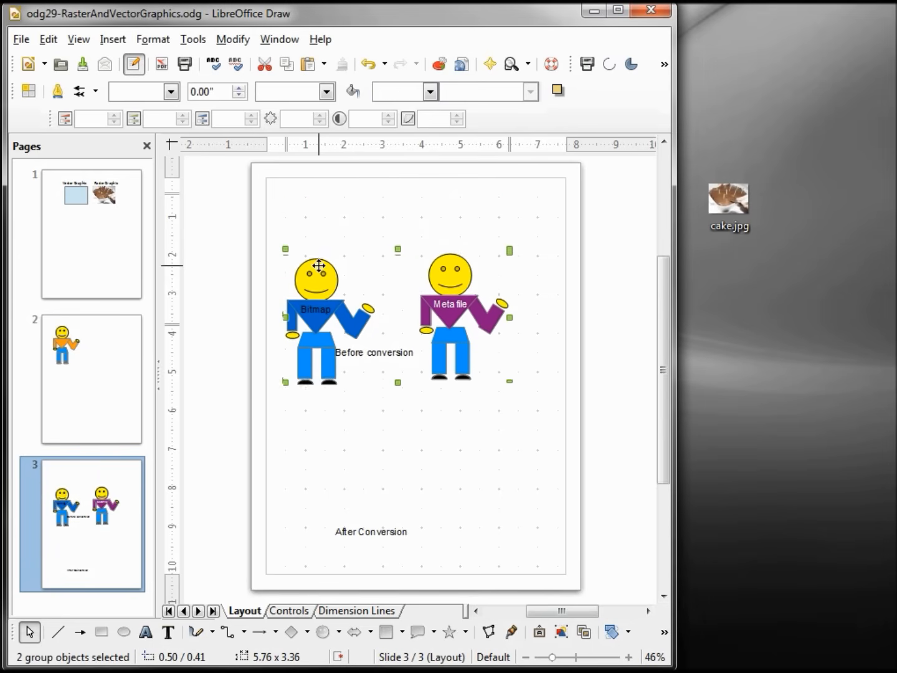
key(Down)
key(Down)
key(Down)
key(Down)
key(Down)
key(Down)
key(Down)
key(Down)
key(Down)
key(Down)
key(Down)
key(Down)
key(Down)
key(Down)
key(Down)
key(Down)
key(Down)
key(Down)
key(Down)
key(Down)
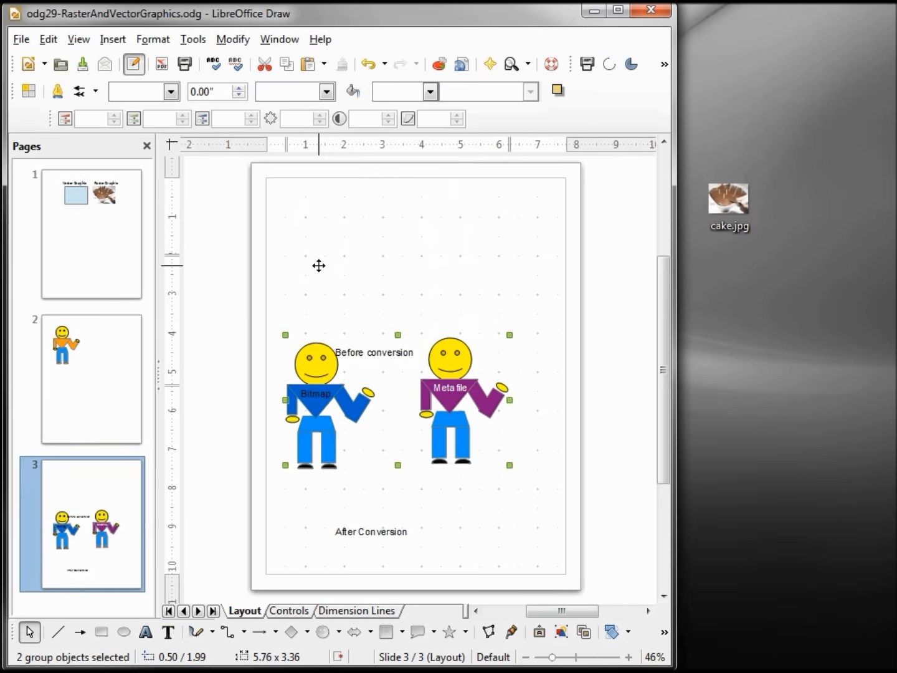
key(Down)
key(Down)
key(Down)
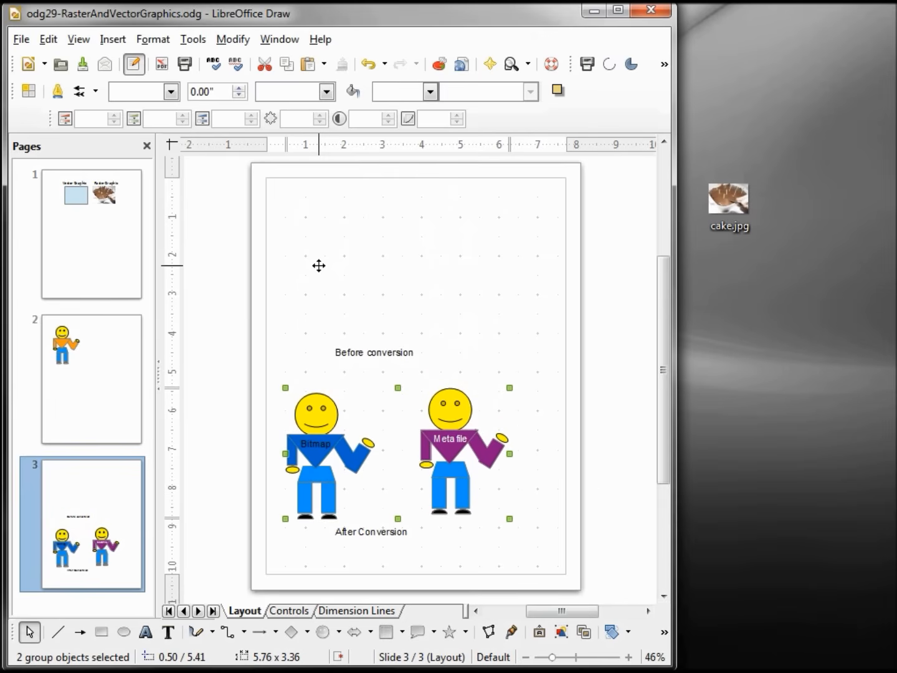
key(ctrl+v)
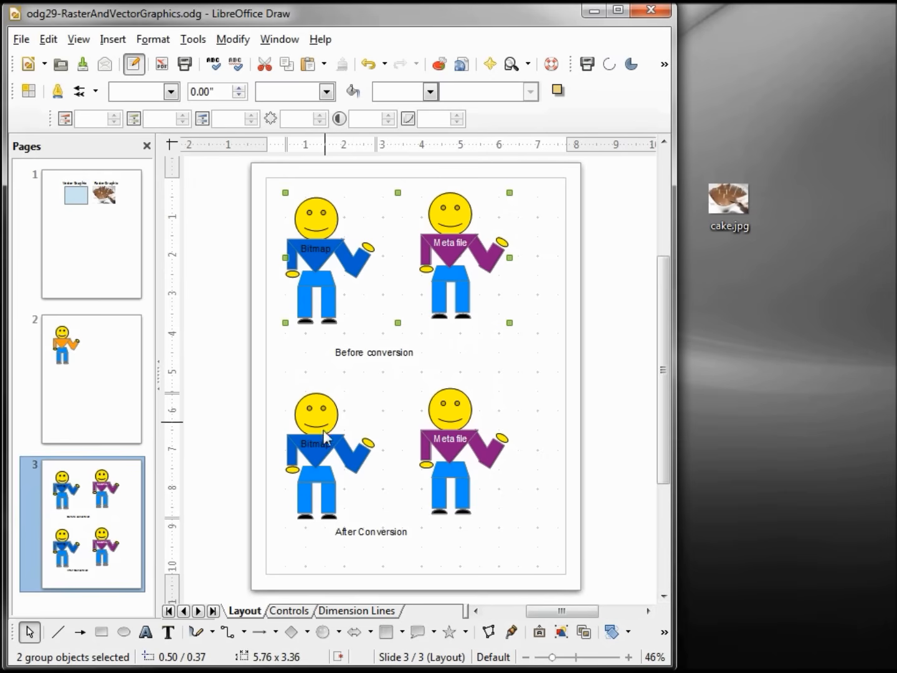
Convert the Bitmap figure above "After Conversion" to a bitmap.
click(322, 446)
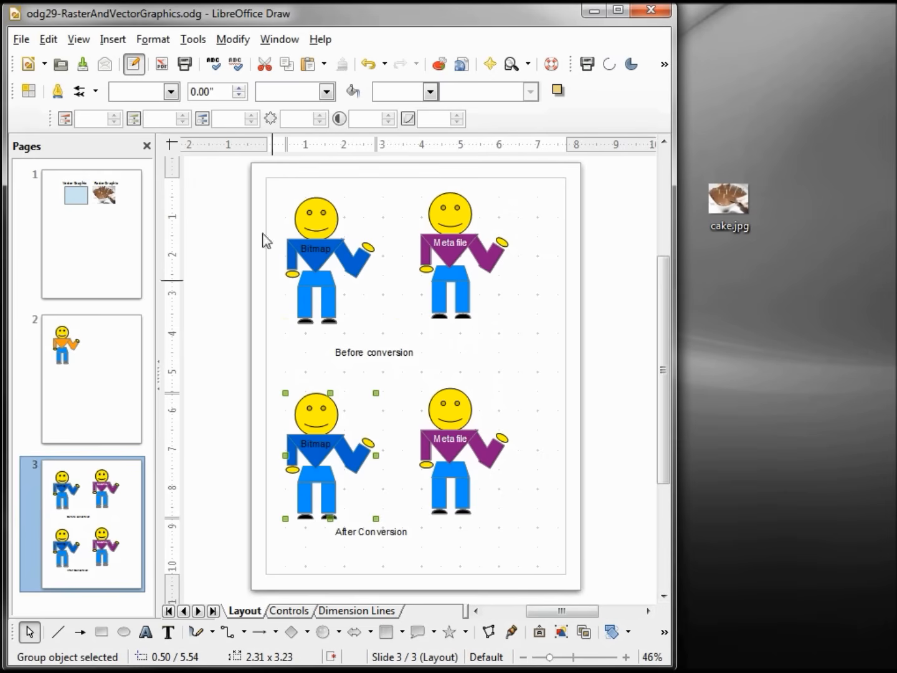
click(234, 39)
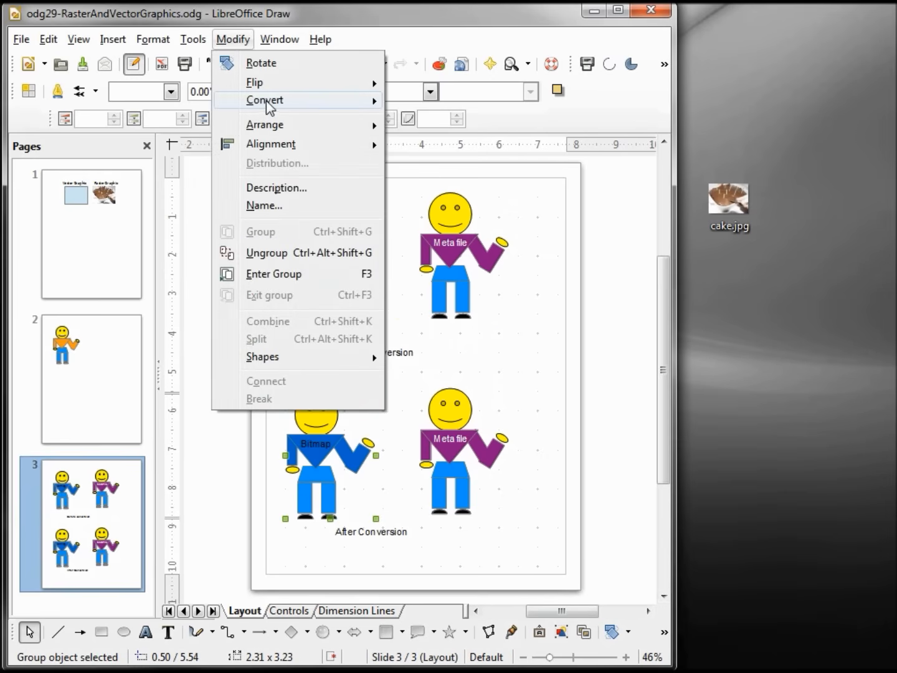
mouse_move(268, 107)
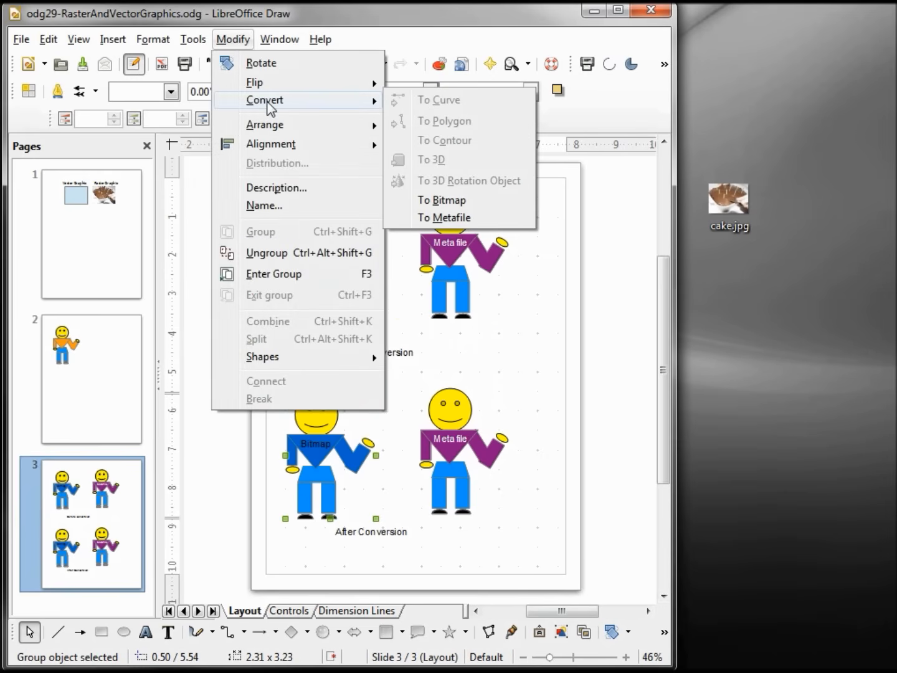
click(461, 201)
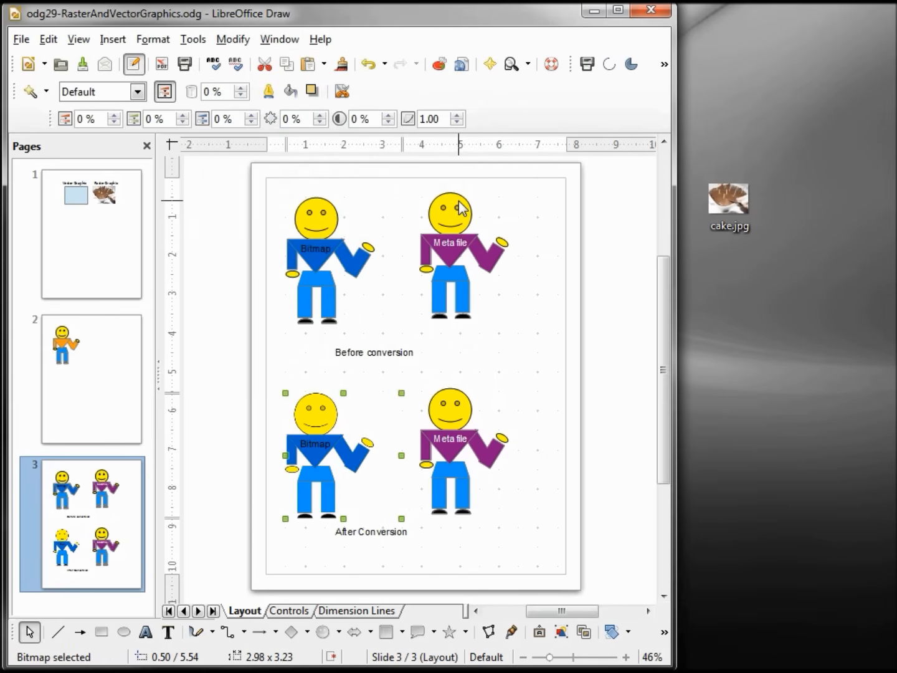
Convert the Metafile figure above "After Conversion" to a metafile.
click(455, 458)
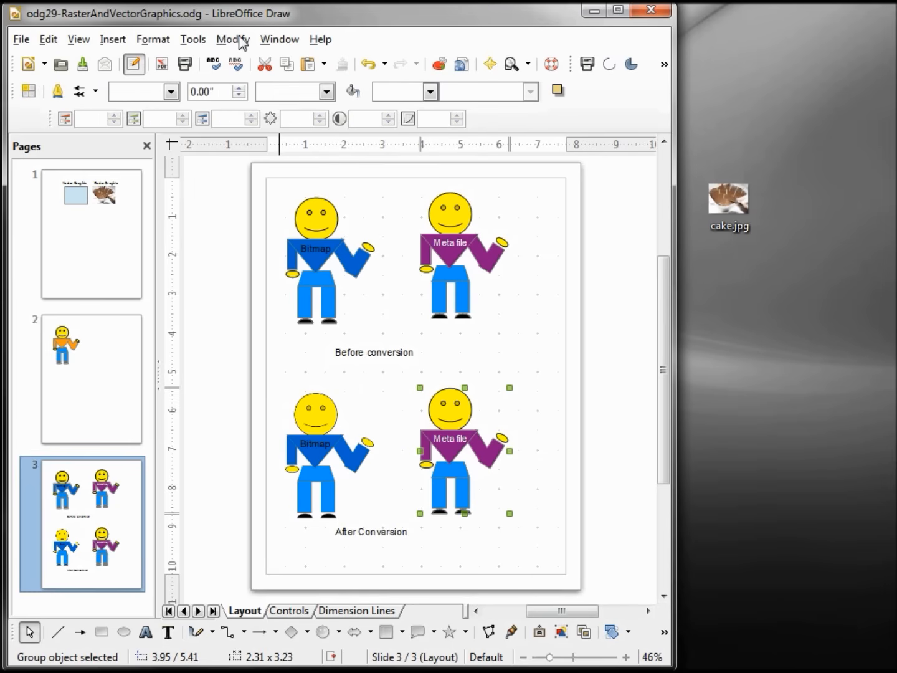
click(233, 40)
mouse_move(235, 103)
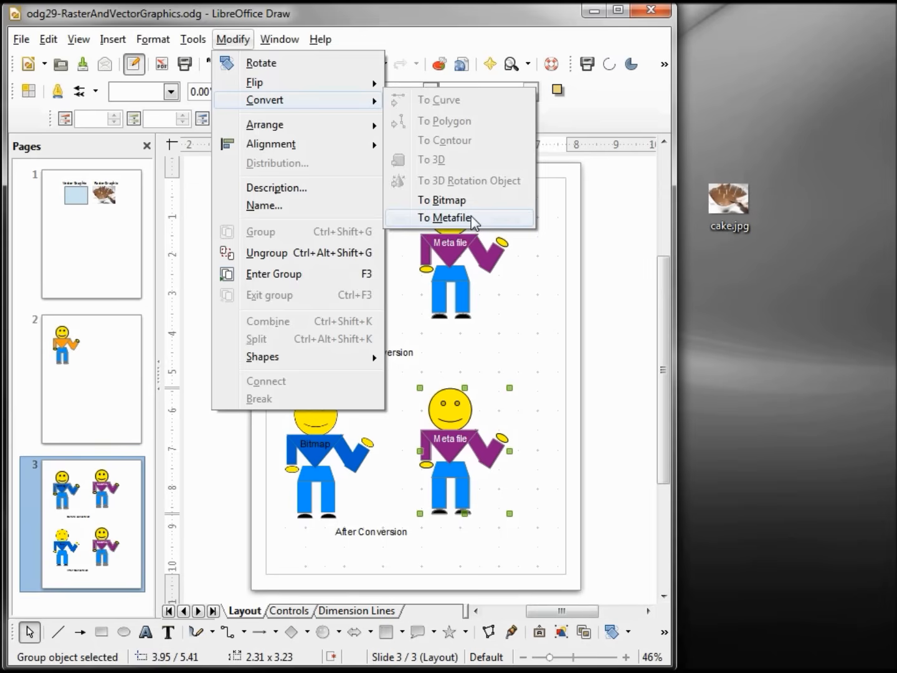
click(443, 218)
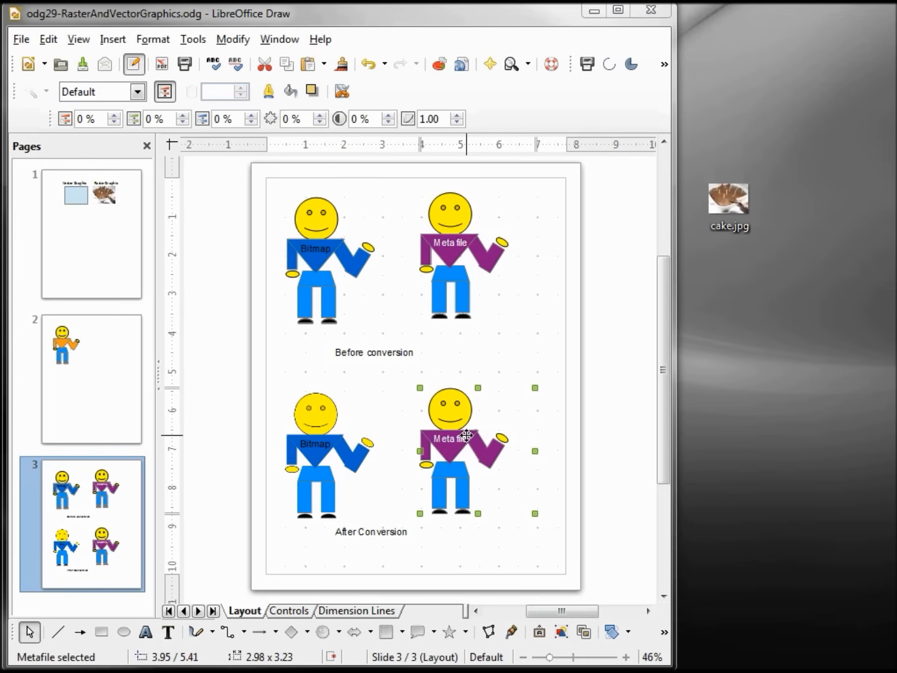
Examine the file formats offered for saving the converted metafile figure as a picture, and cancel without saving.
right_click(467, 436)
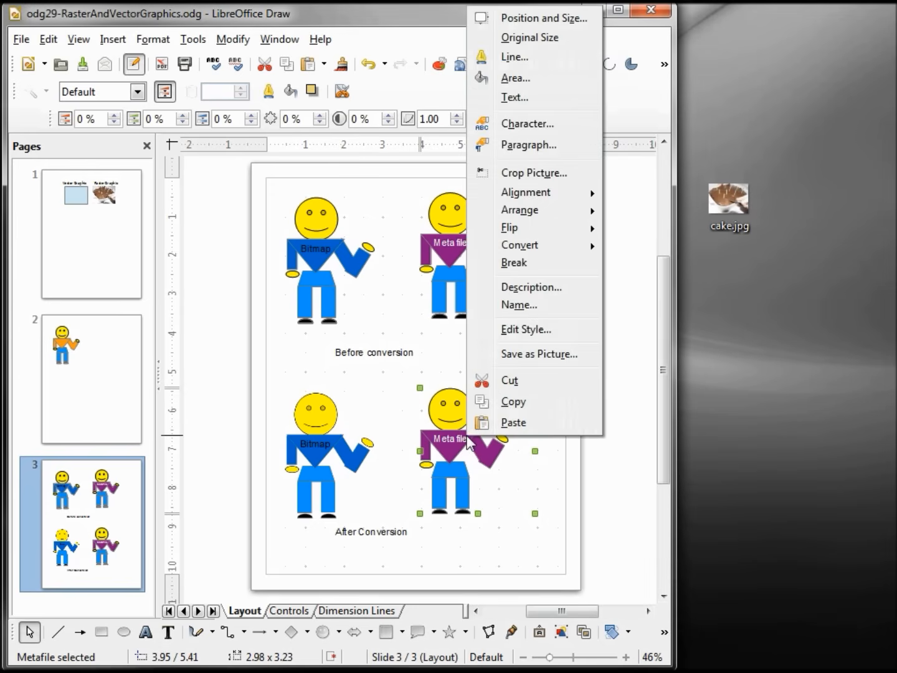
click(554, 356)
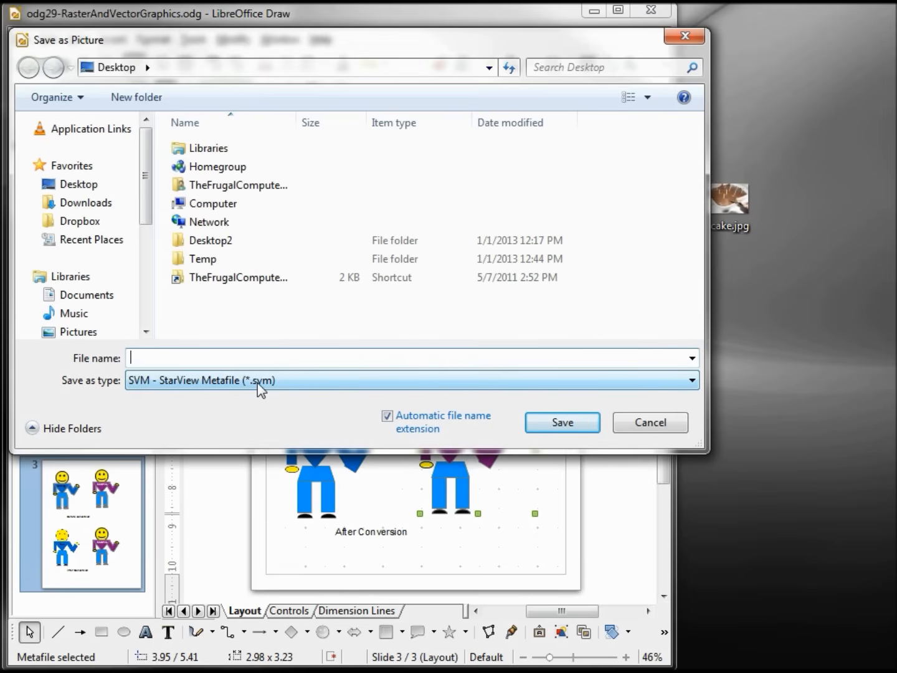
click(692, 381)
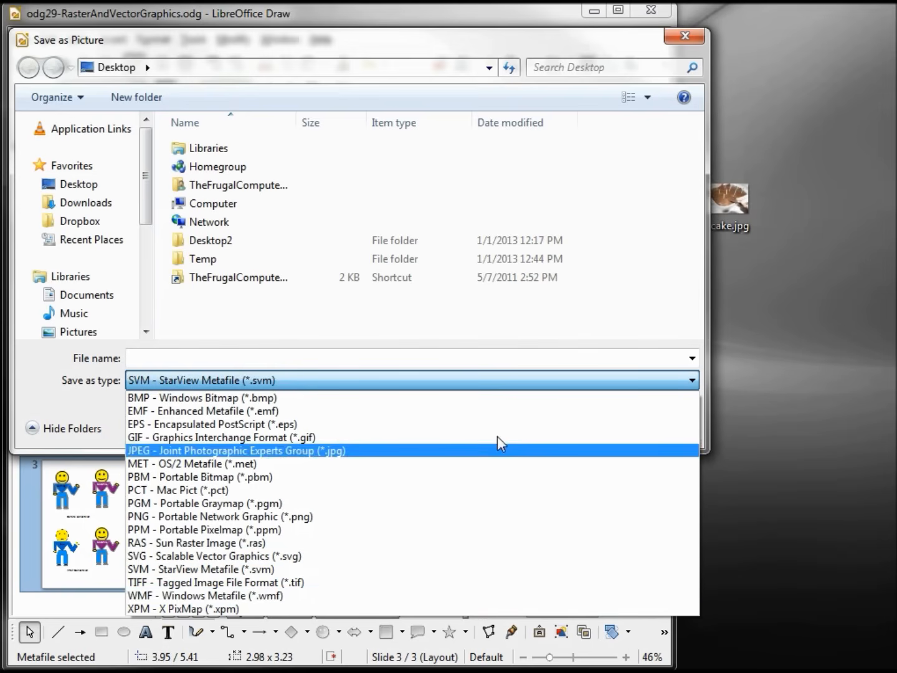
click(603, 360)
click(650, 424)
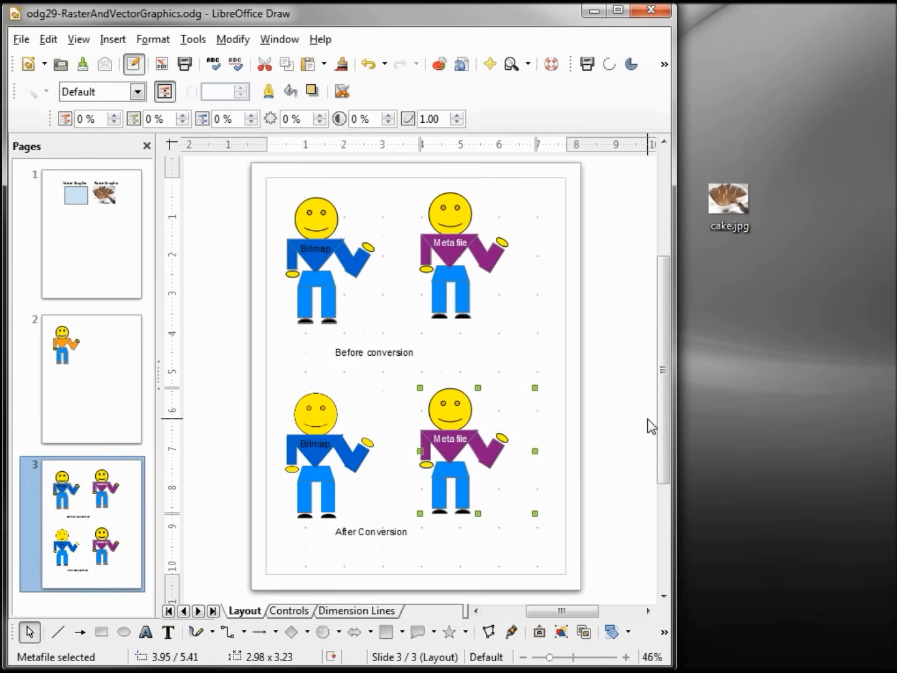
Save the drawing.
key(ctrl+s)
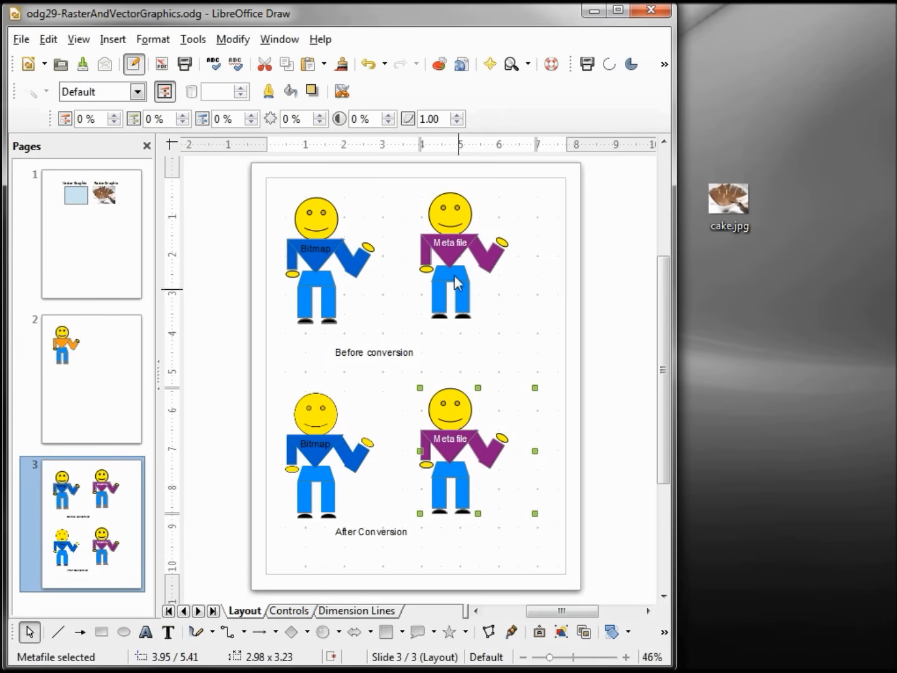
Select the Metafile and Bitmap figures before conversion and the converted Bitmap figure to compare their object types.
click(451, 257)
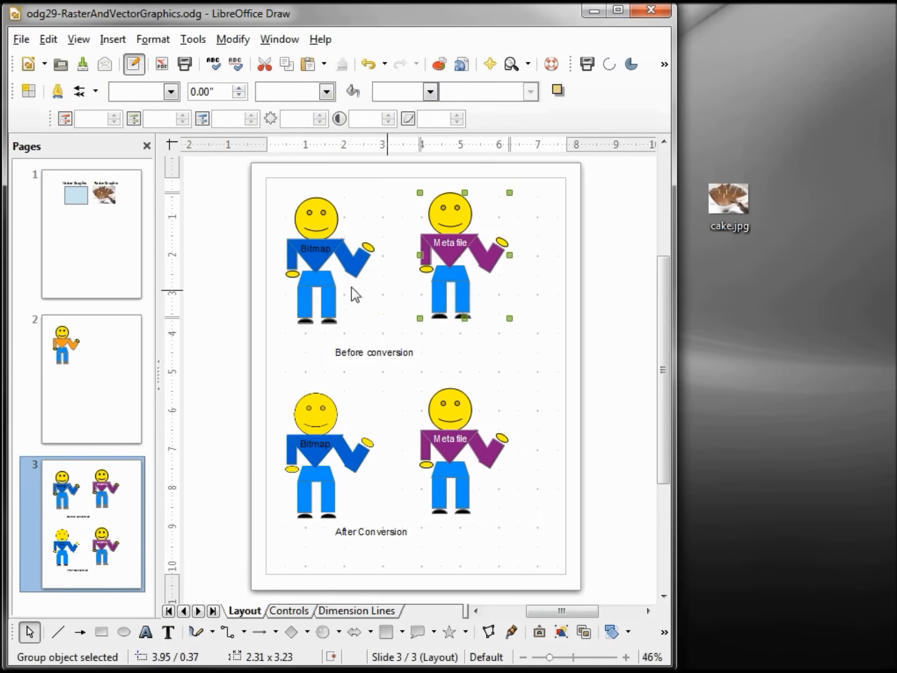
click(323, 261)
click(439, 260)
click(441, 266)
click(322, 248)
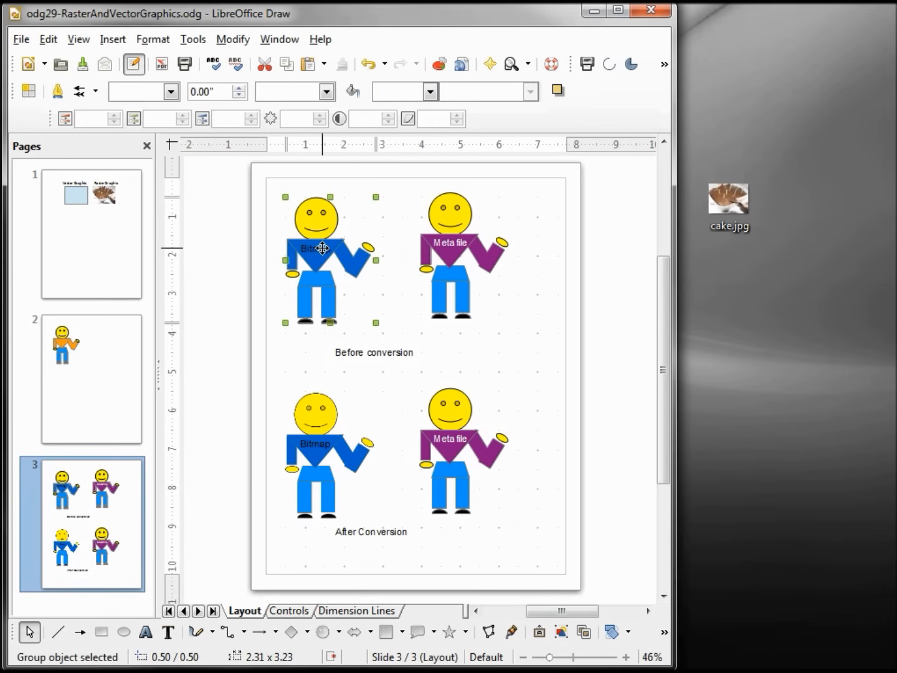
click(322, 446)
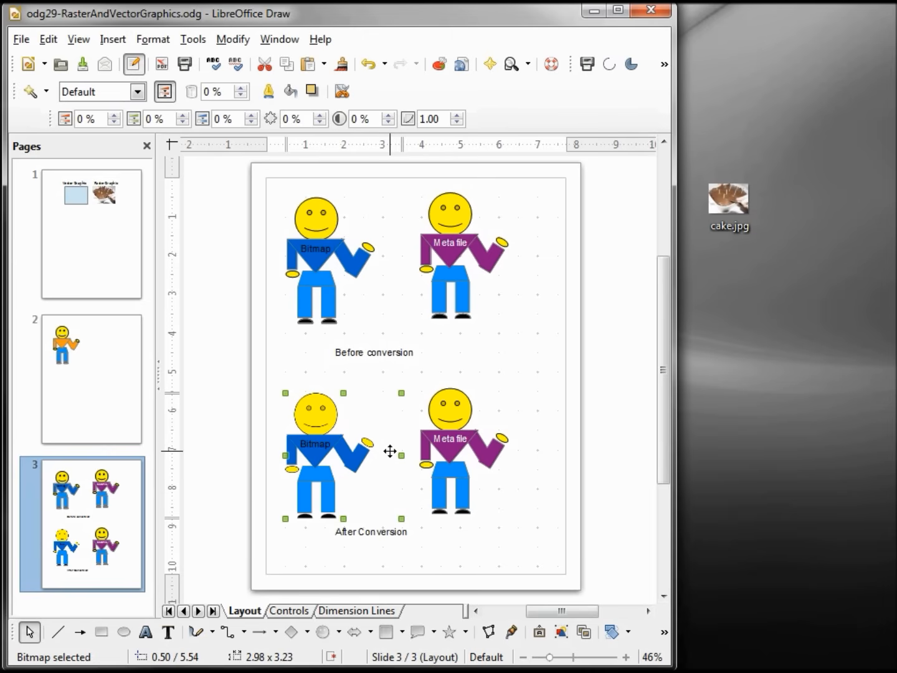
Examine the edges and lettering of the converted Bitmap and Metafile figures at 824% magnification, and return to 100%.
drag(675, 393, 896, 413)
drag(773, 657, 798, 662)
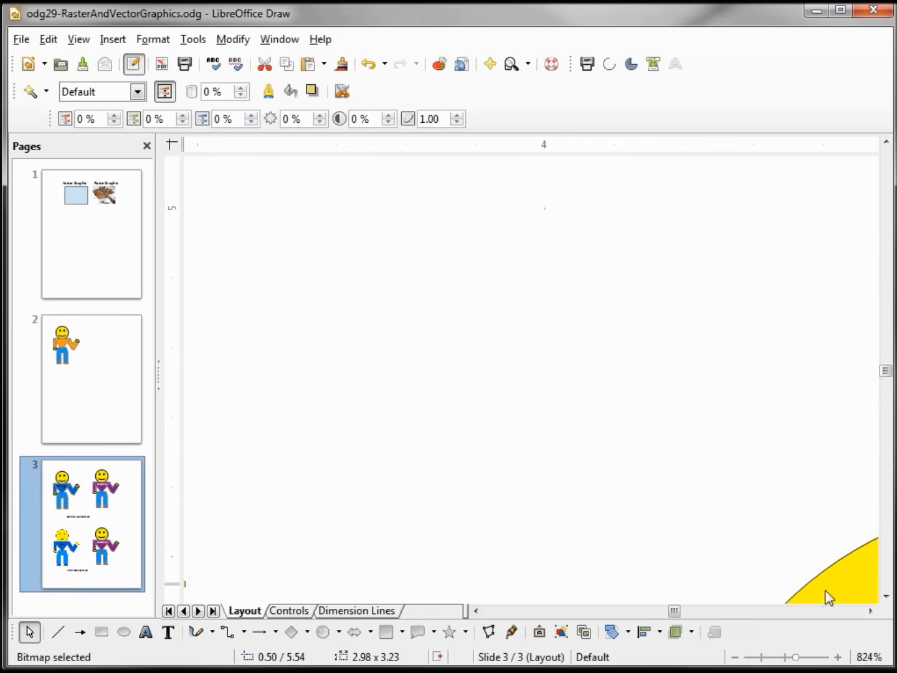
drag(887, 370, 888, 405)
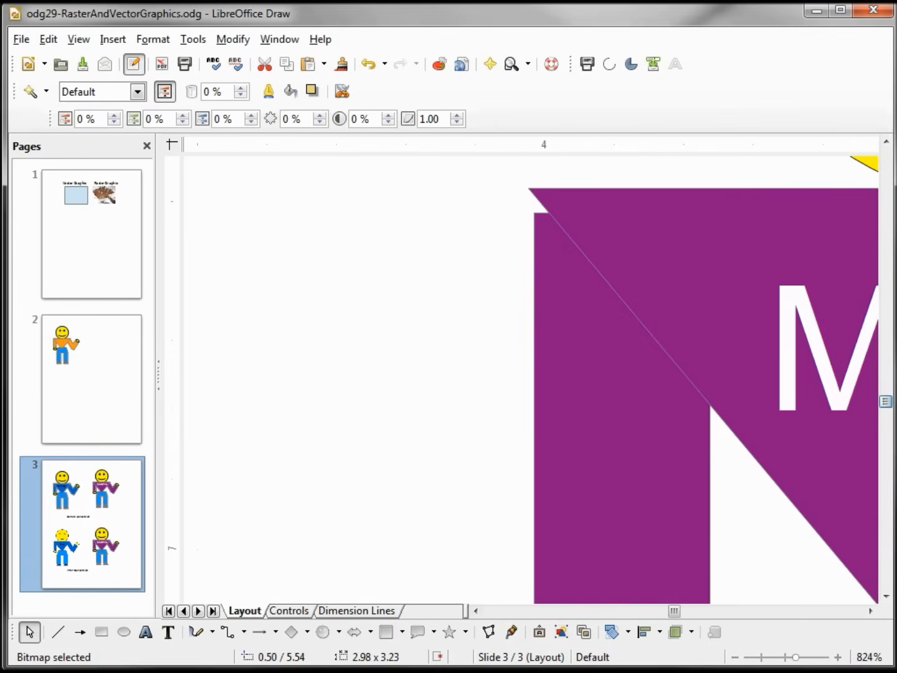
drag(677, 610, 635, 609)
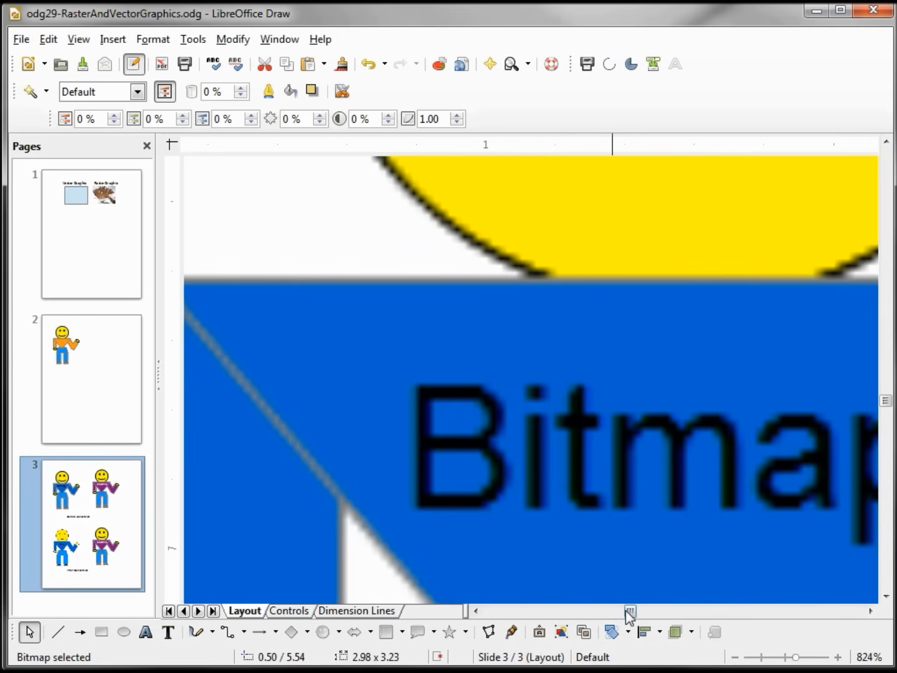
drag(625, 611, 683, 618)
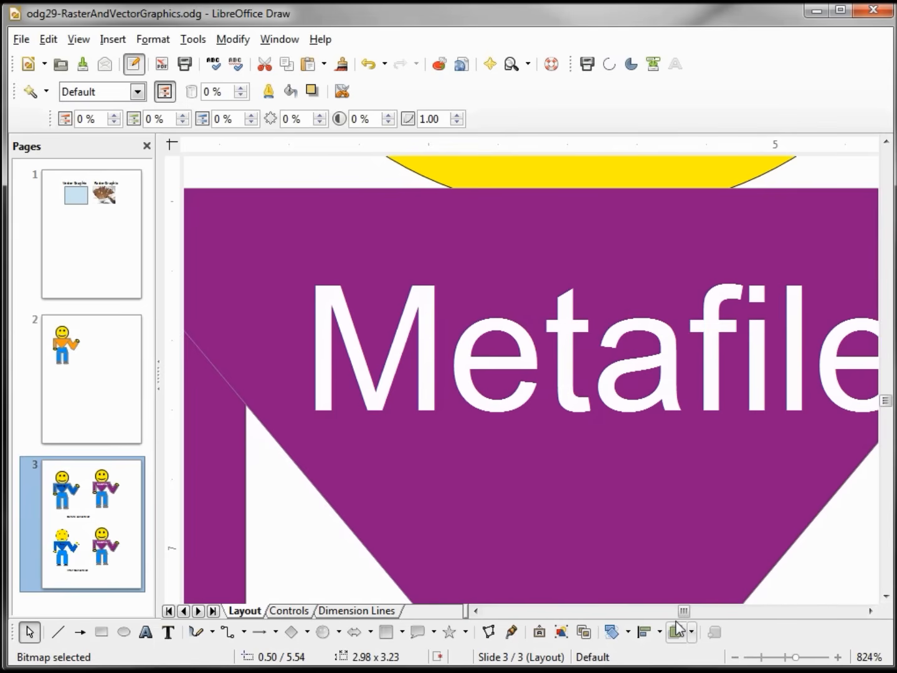
click(678, 631)
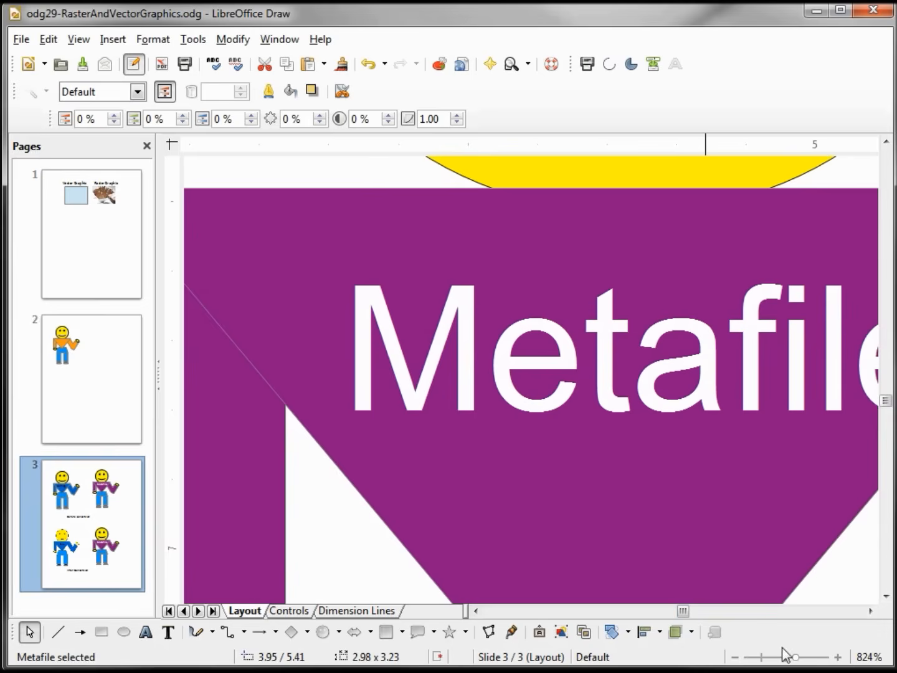
mouse_move(797, 657)
mouse_down()
mouse_move(771, 657)
mouse_move(784, 658)
mouse_up()
drag(718, 613, 688, 615)
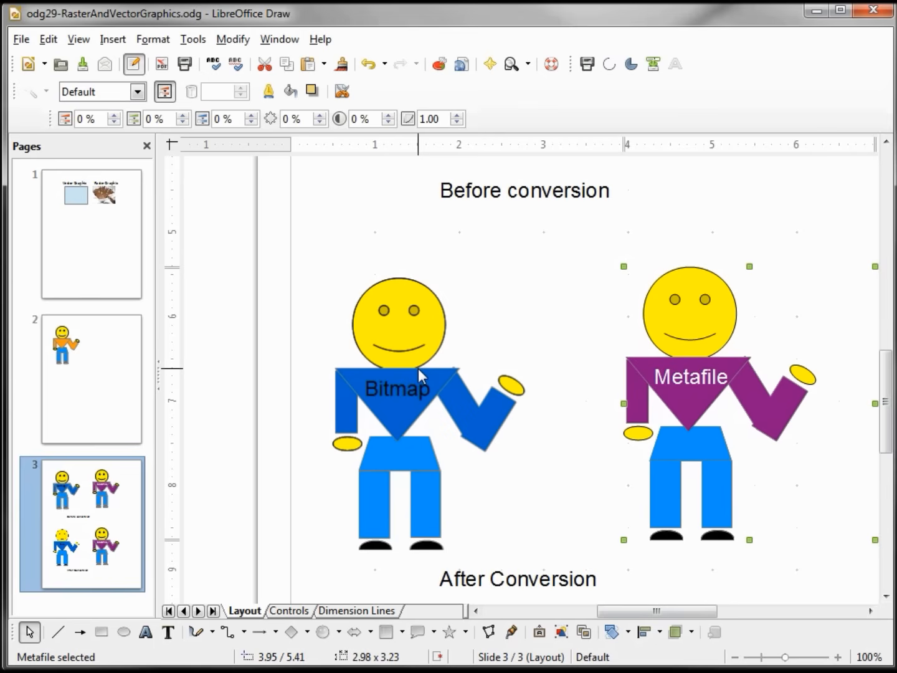
Try the Watermark and Grayscale graphics modes on the converted Metafile figure, and restore the Default mode.
click(686, 389)
click(686, 389)
click(139, 92)
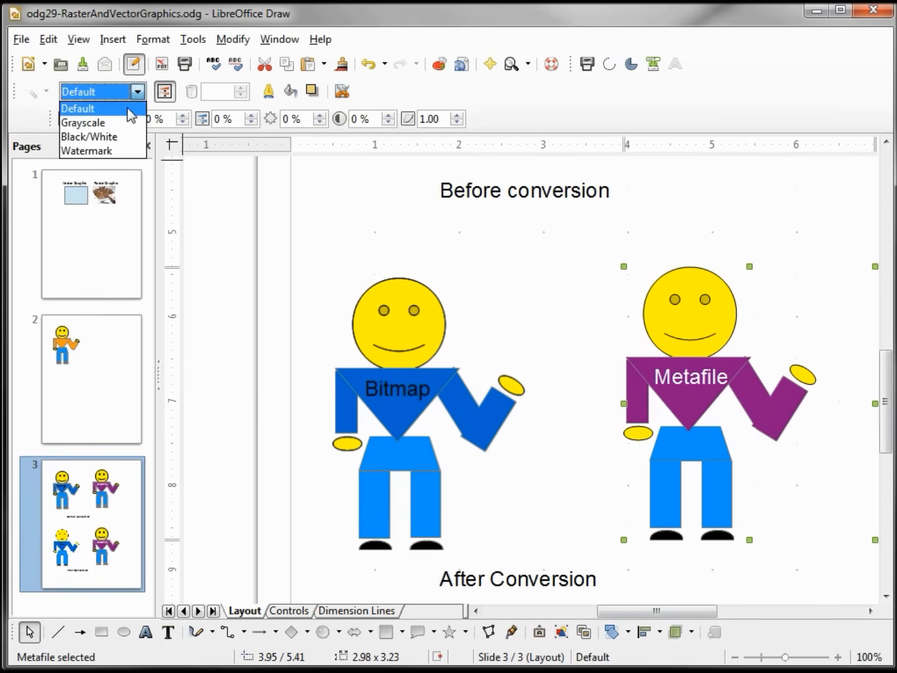
click(116, 151)
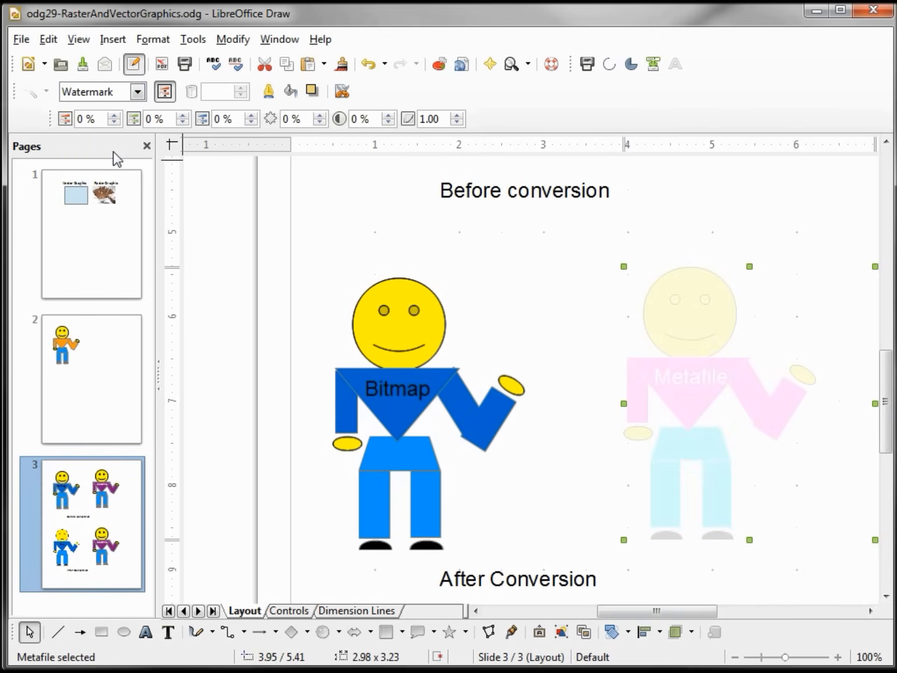
click(139, 94)
click(114, 123)
click(137, 94)
click(126, 110)
Try a red level of 100% on the converted Metafile figure, and reset it to 0%.
drag(94, 119, 57, 124)
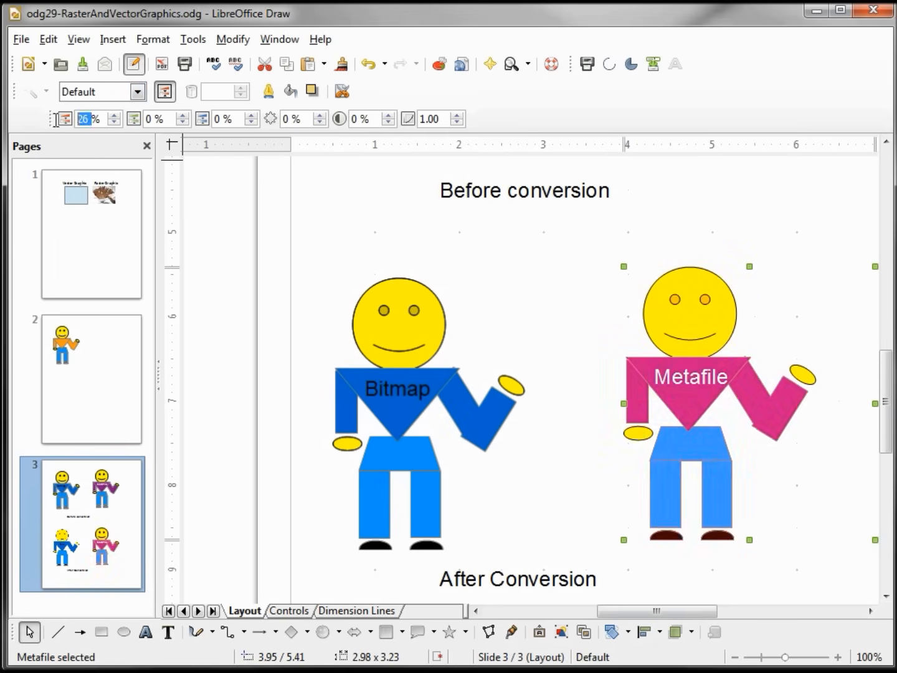
text(255)
key(Return)
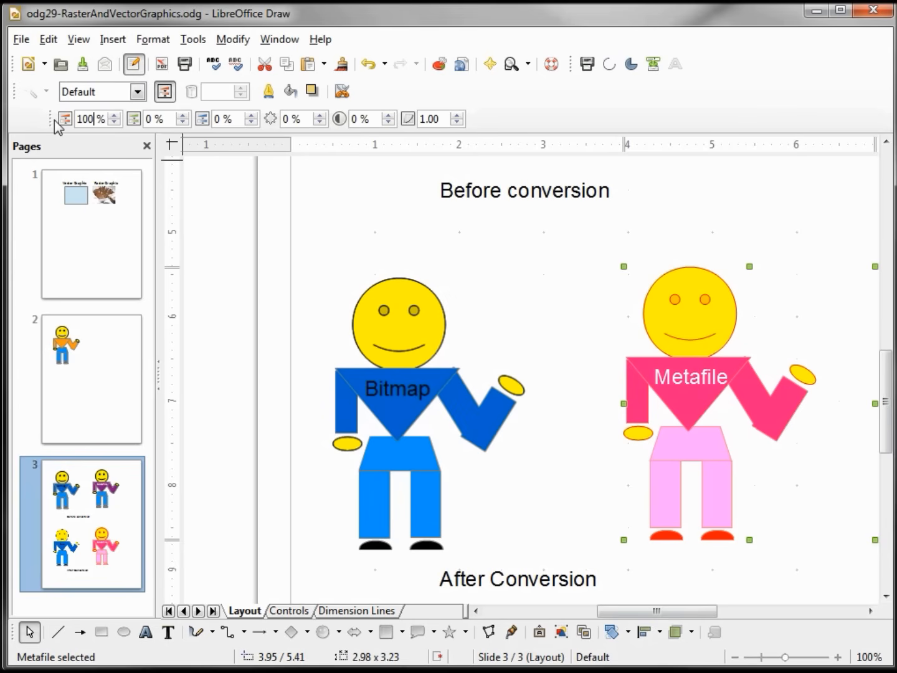
key(BackSpace)
key(BackSpace)
key(BackSpace)
text(0)
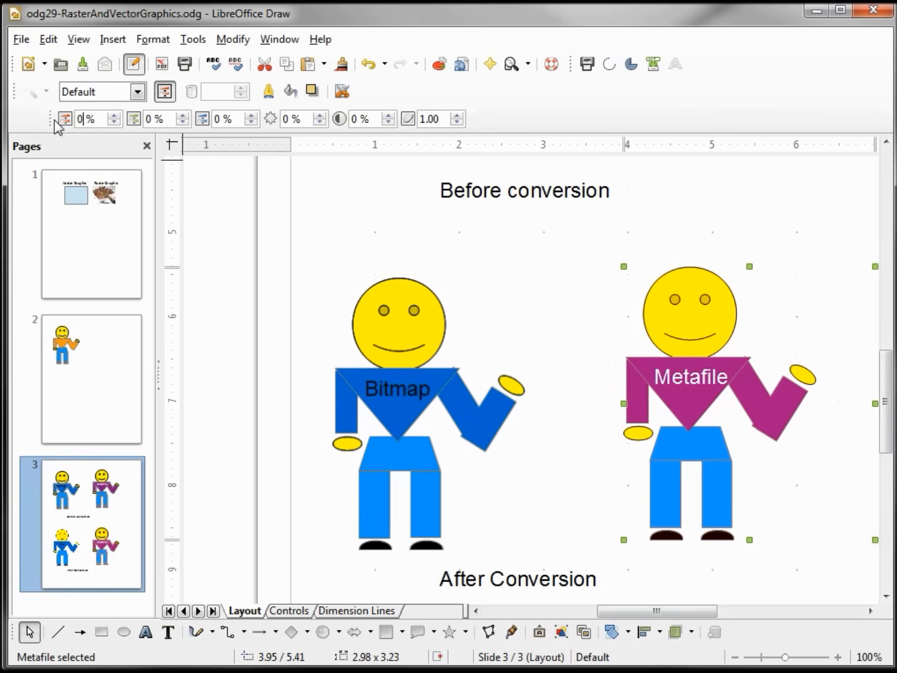
key(Return)
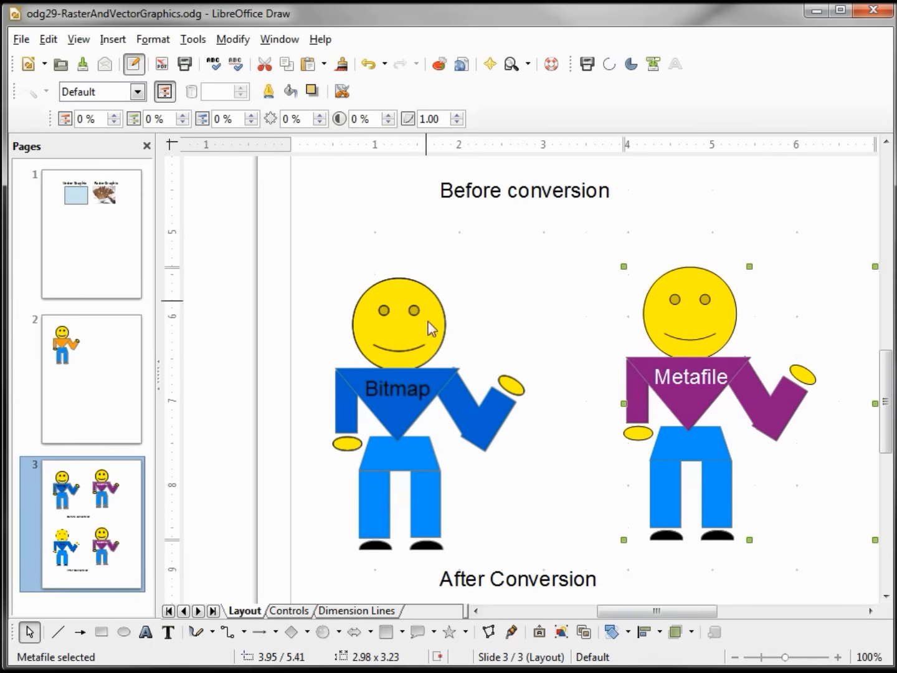
Try the Watermark and Grayscale graphics modes on the converted Bitmap figure, and restore the Default mode.
click(410, 364)
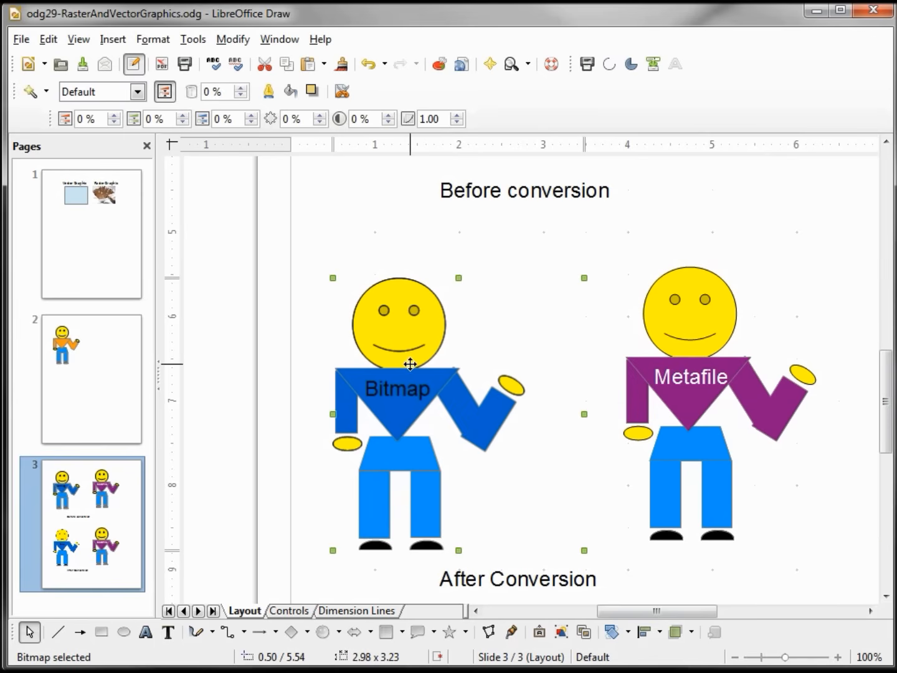
click(46, 92)
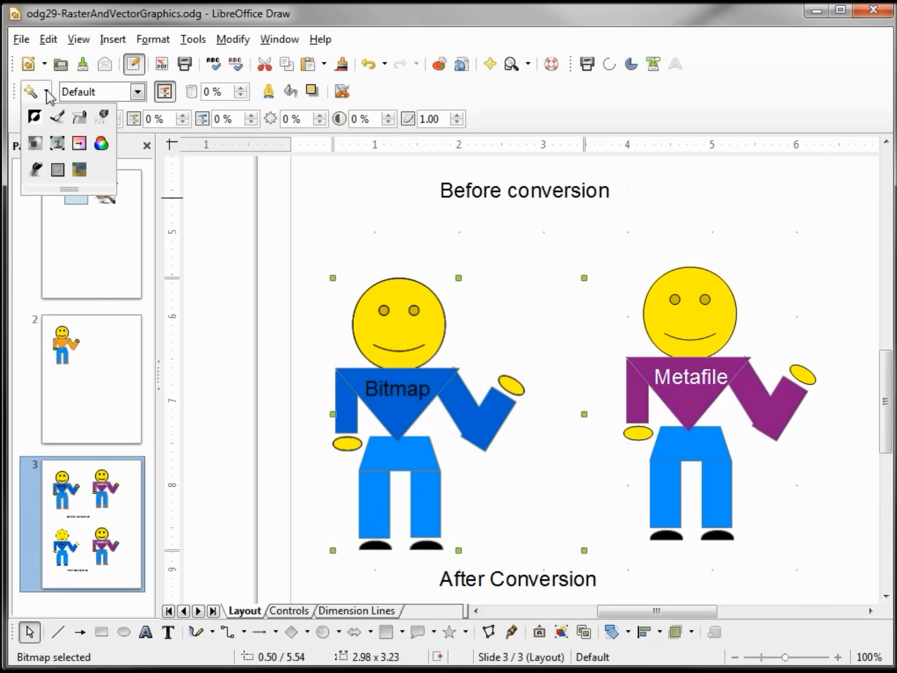
click(138, 93)
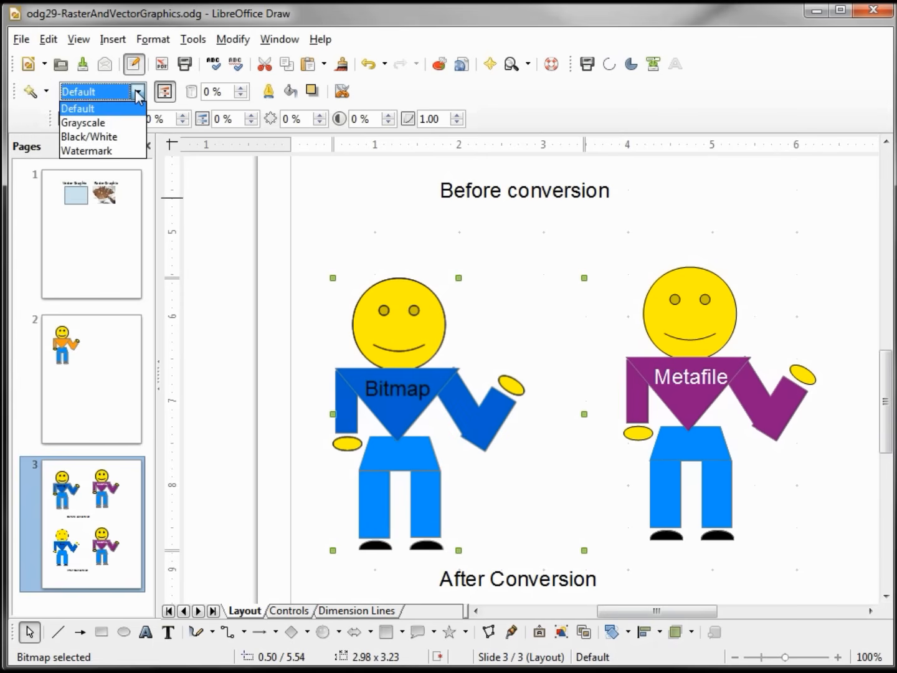
click(114, 153)
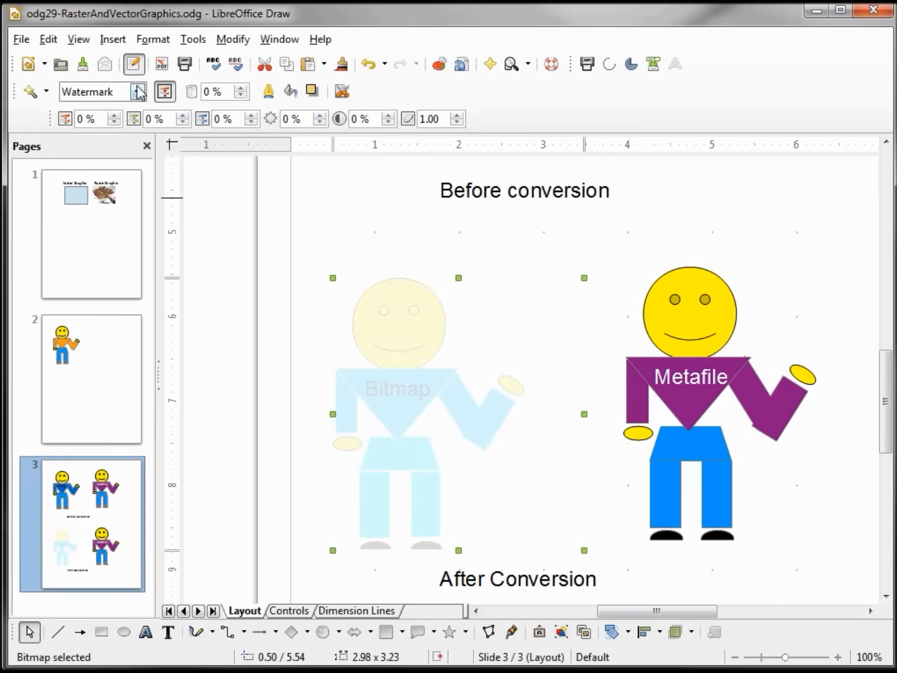
click(138, 93)
click(117, 123)
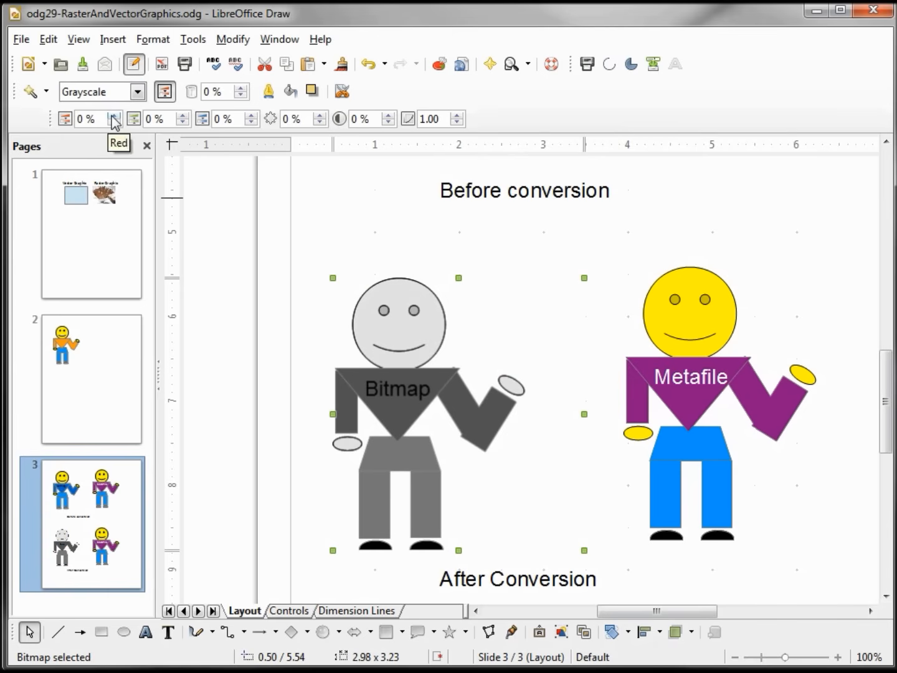
click(137, 92)
click(116, 110)
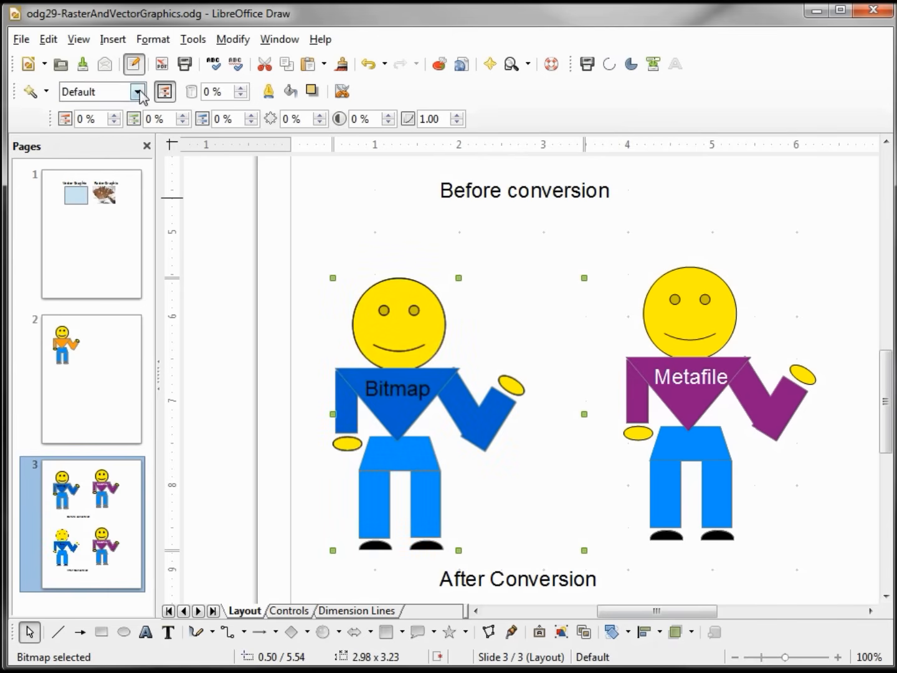
Try a red level of 100% on the converted Bitmap figure, and reset it to 0%.
key(Tab)
text(200)
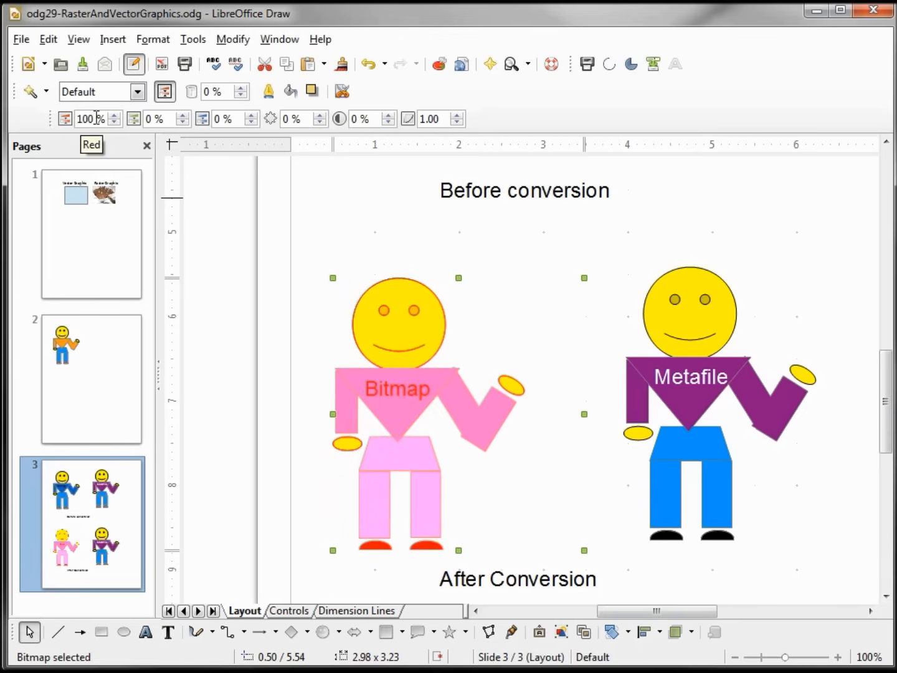
key(BackSpace)
key(BackSpace)
key(BackSpace)
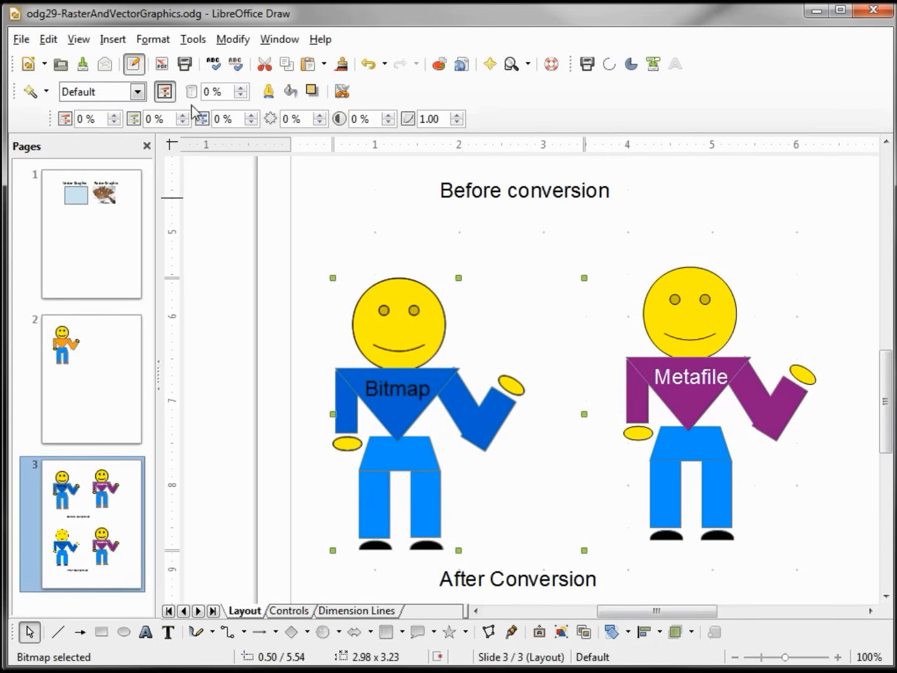
Try a transparency of 85% on the converted Bitmap figure, and reset it to 0%.
click(225, 91)
drag(225, 91, 189, 96)
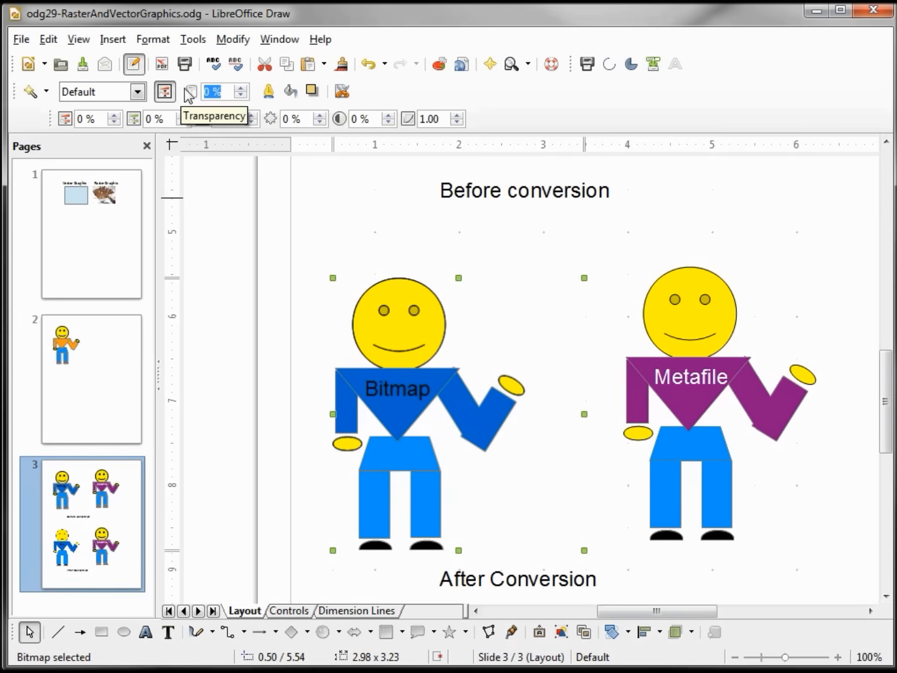
text(85)
key(Return)
key(BackSpace)
key(BackSpace)
text(0)
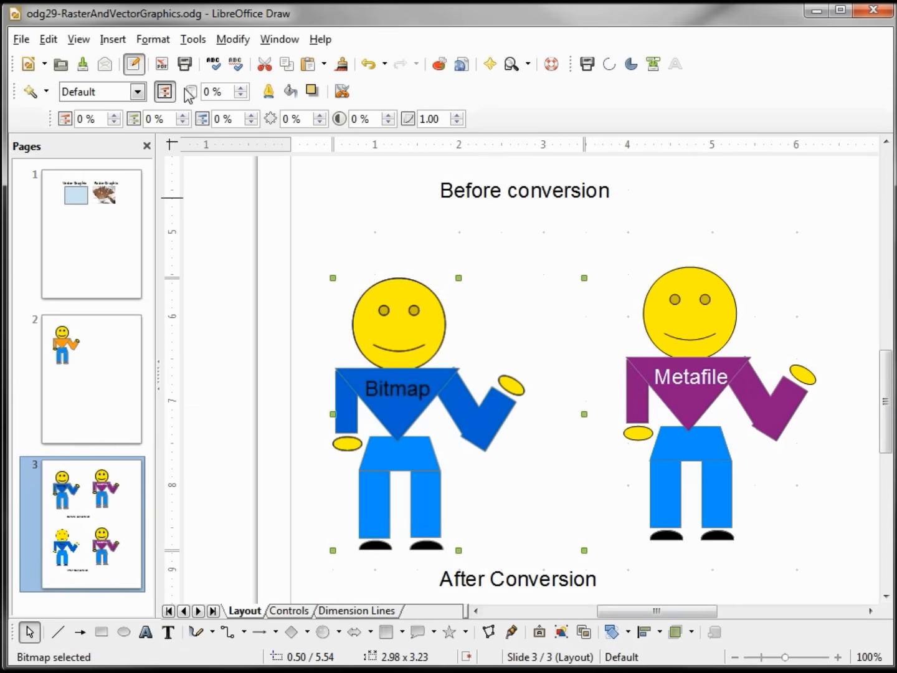
Copy the converted Bitmap and Metafile figures together onto a newly inserted slide after slide 3.
scroll(406, 275, down, 1)
click(407, 274)
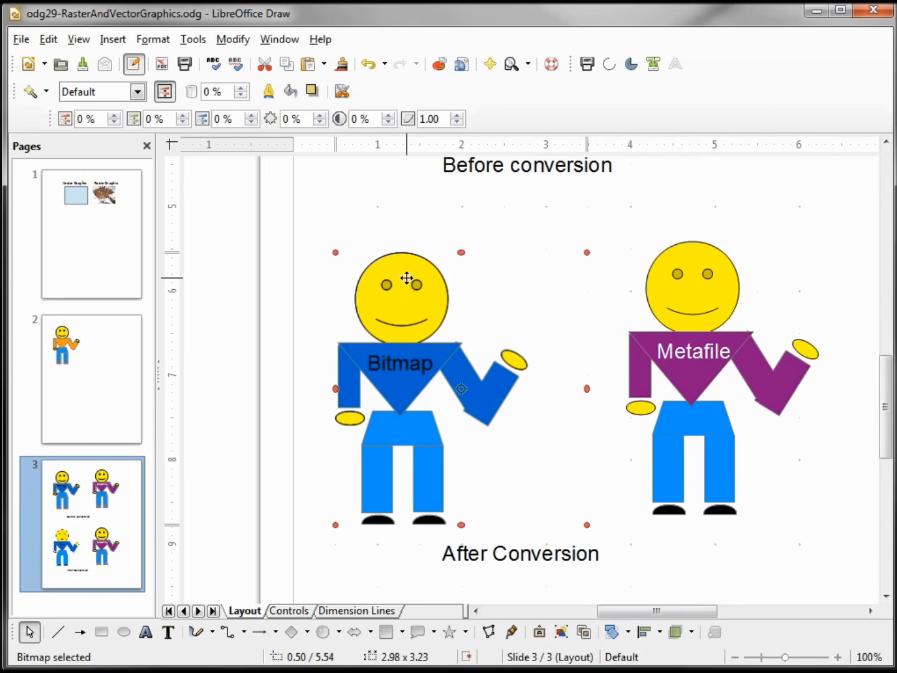
shift+click(667, 289)
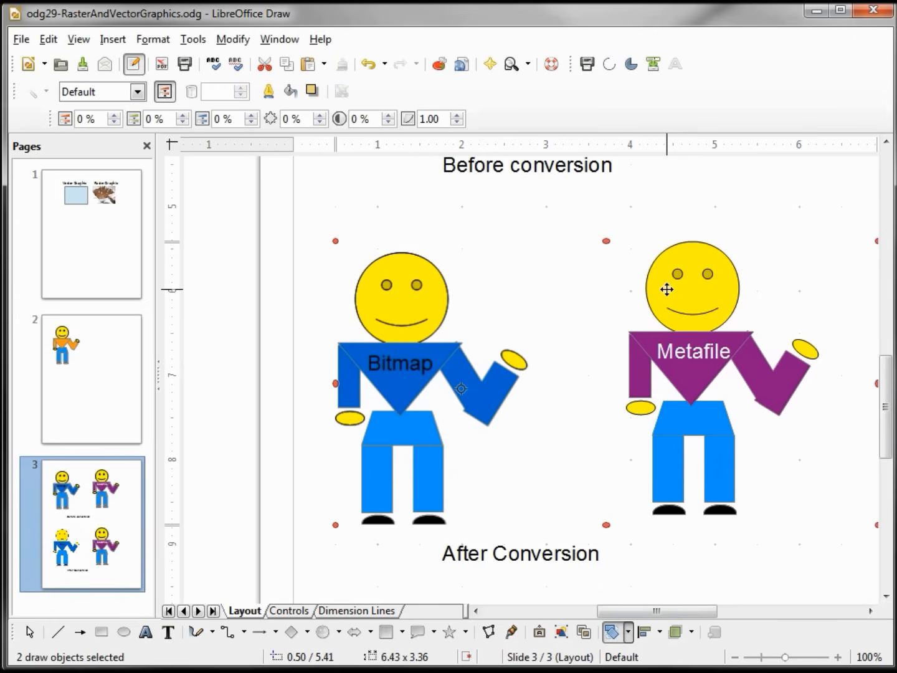
right_click(667, 289)
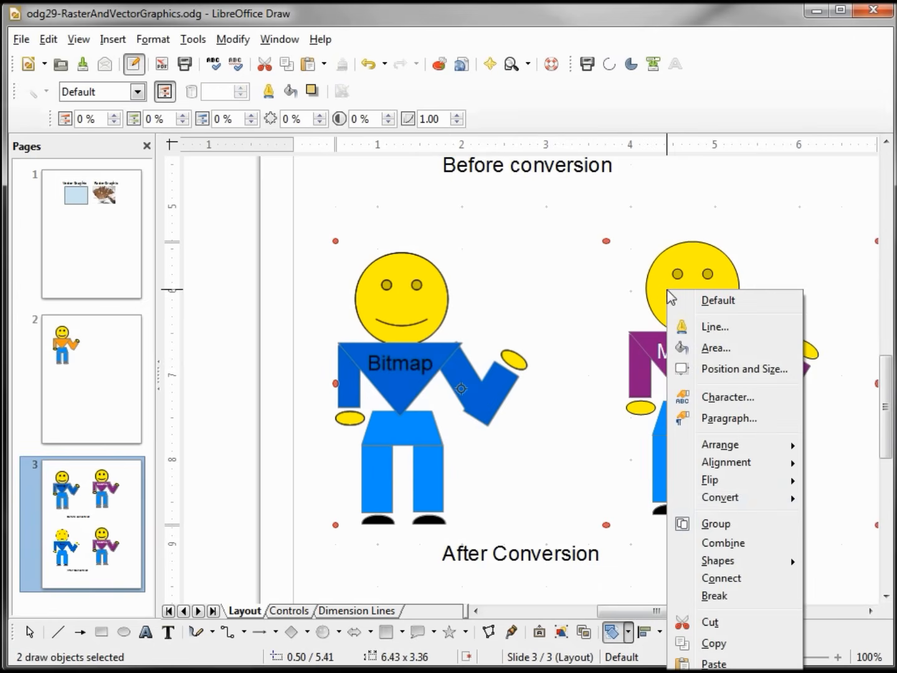
click(719, 646)
click(115, 40)
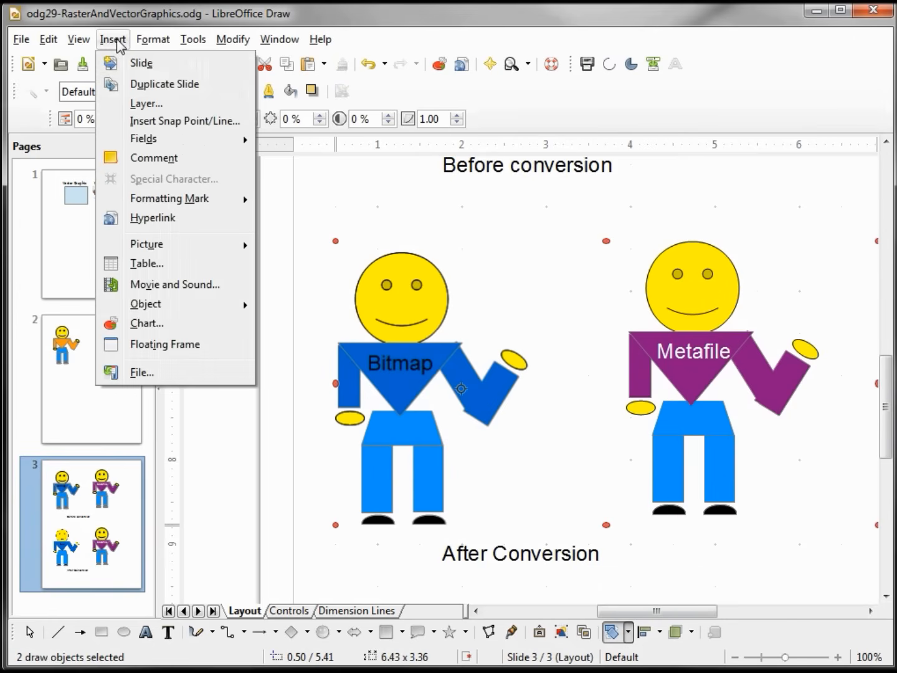
click(141, 62)
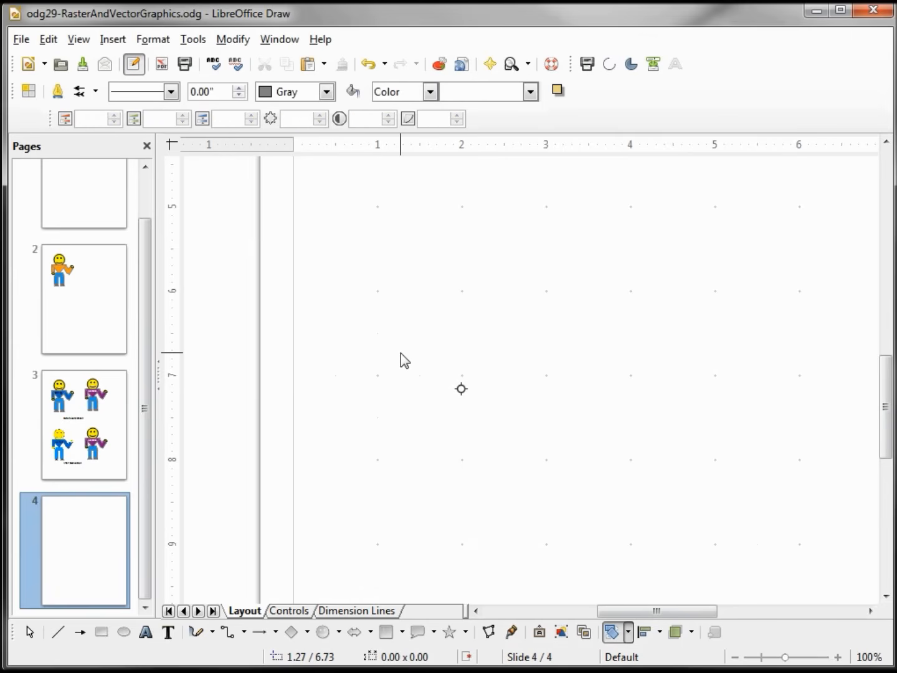
key(ctrl+v)
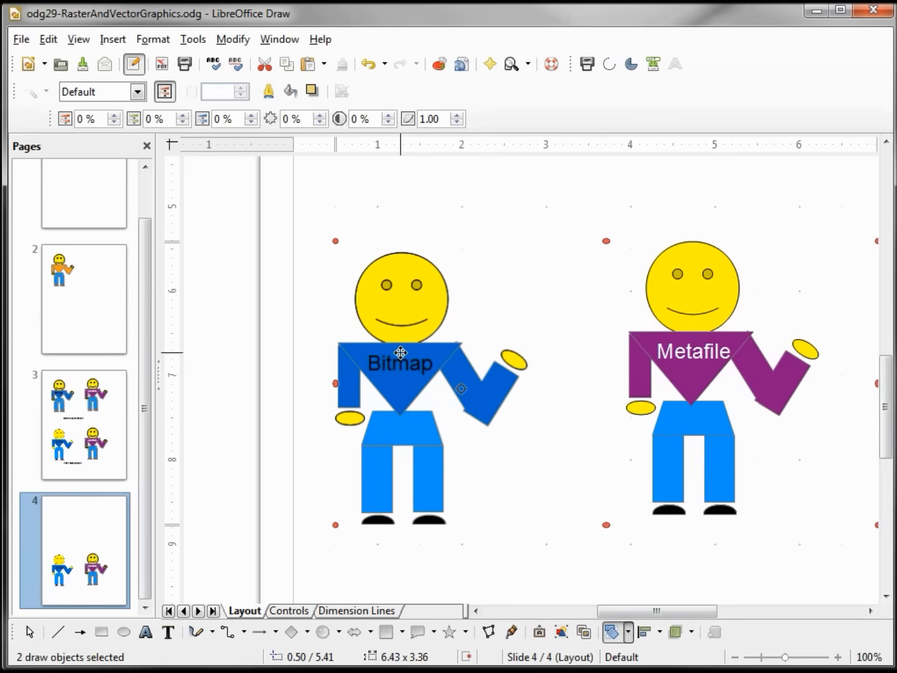
Move the two pasted figures together to the upper part of slide 4, at about 0.50 / 0.64 inches.
drag(785, 657, 762, 658)
drag(886, 499, 892, 430)
drag(557, 475, 546, 287)
click(587, 530)
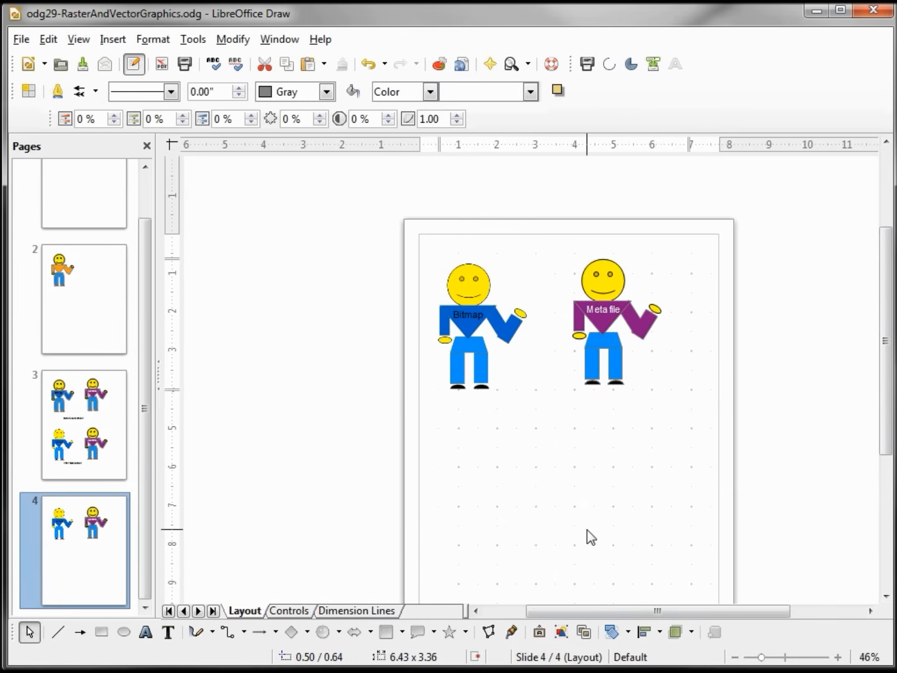
Draw a rectangle about 7.00 x 4.50 inches below the two figures on slide 4 and fill it with Light gray.
click(291, 632)
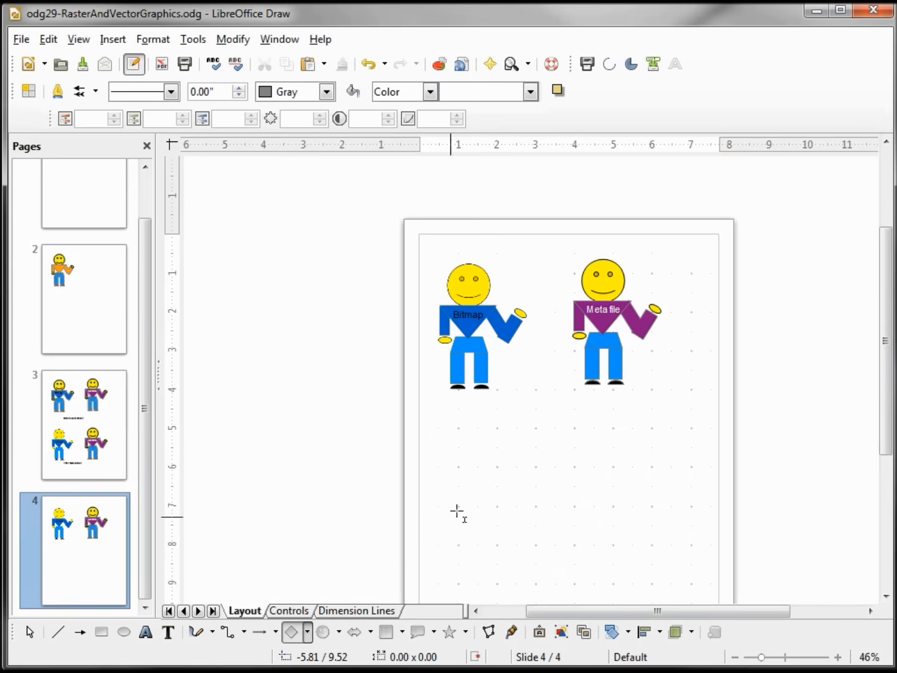
drag(440, 430, 711, 602)
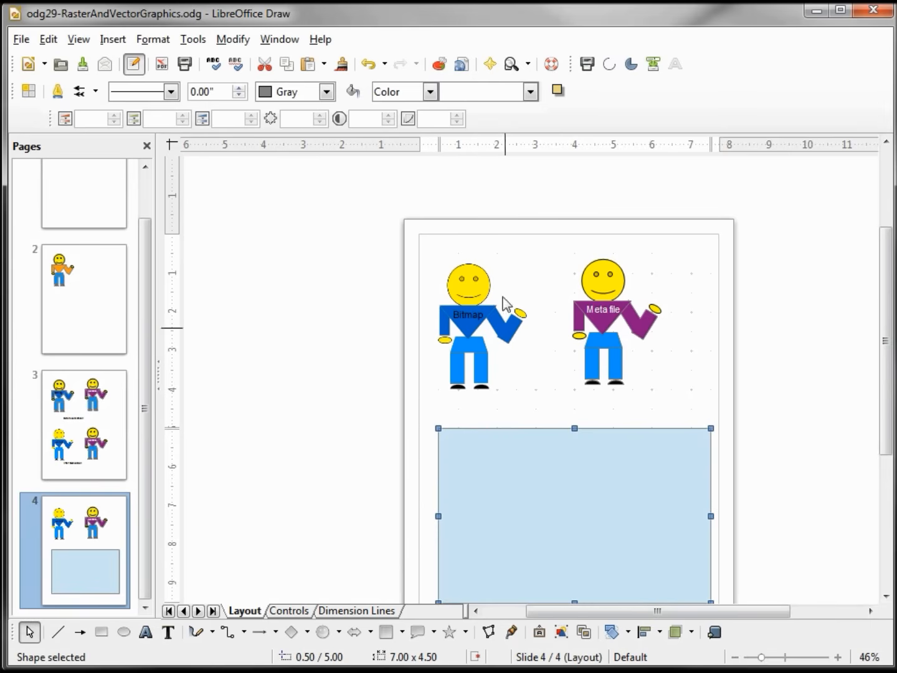
click(530, 94)
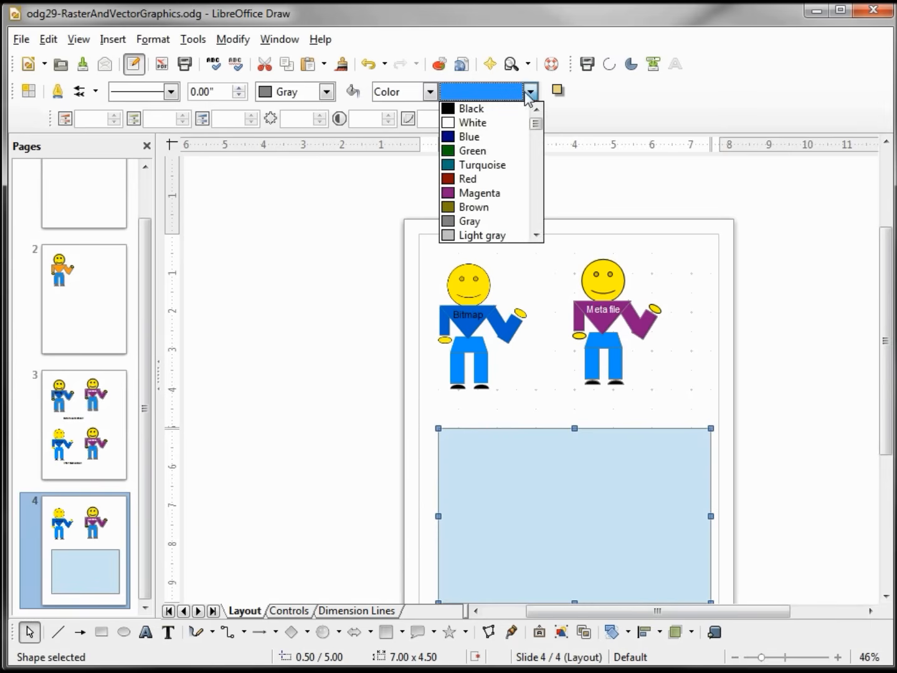
click(489, 236)
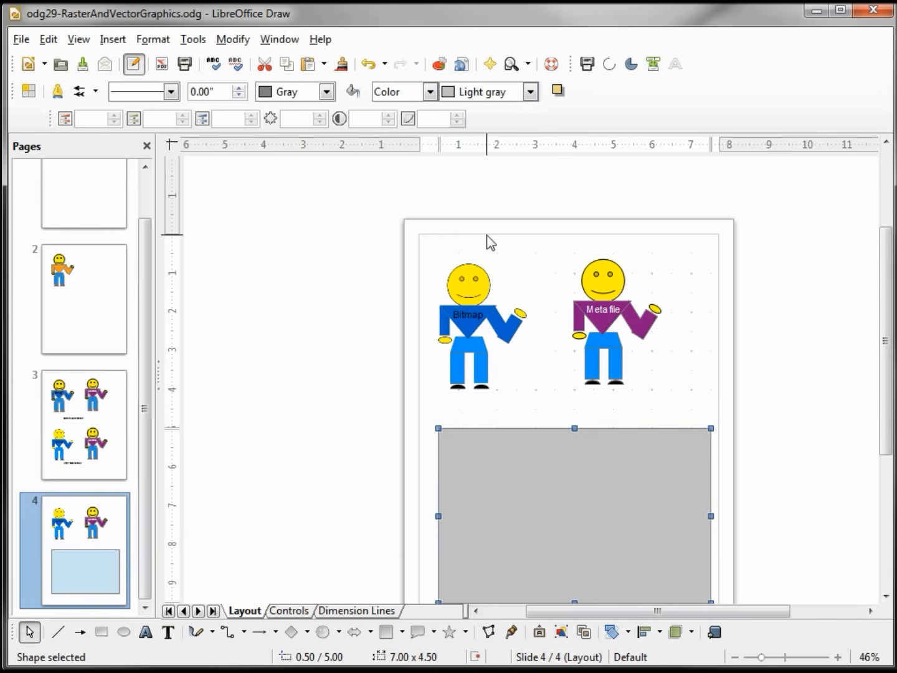
Move the Metafile and Bitmap figures side by side onto the gray rectangle, and send the rectangle to the back.
drag(603, 306, 634, 496)
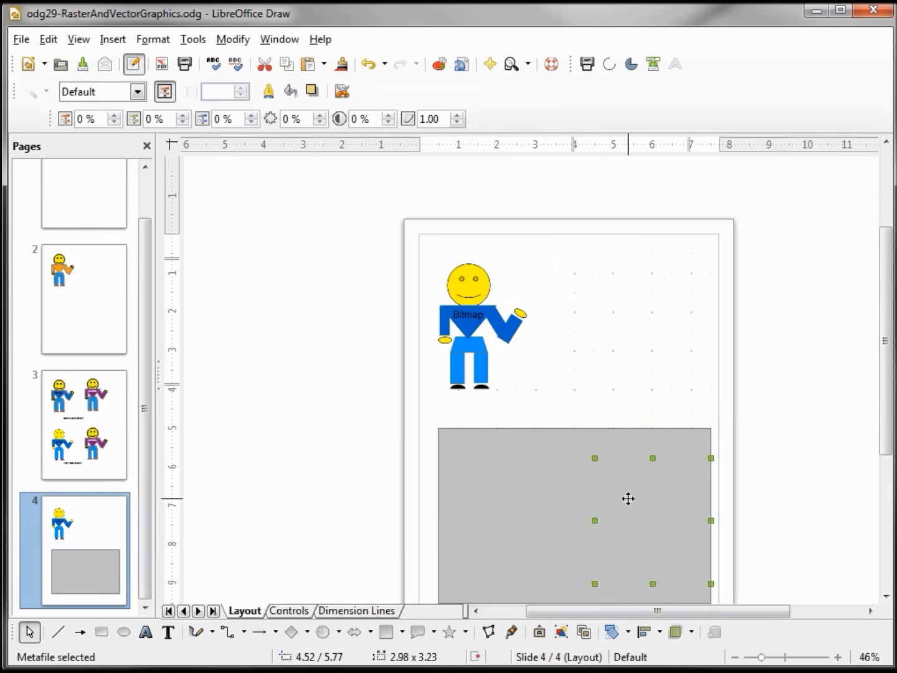
right_click(501, 481)
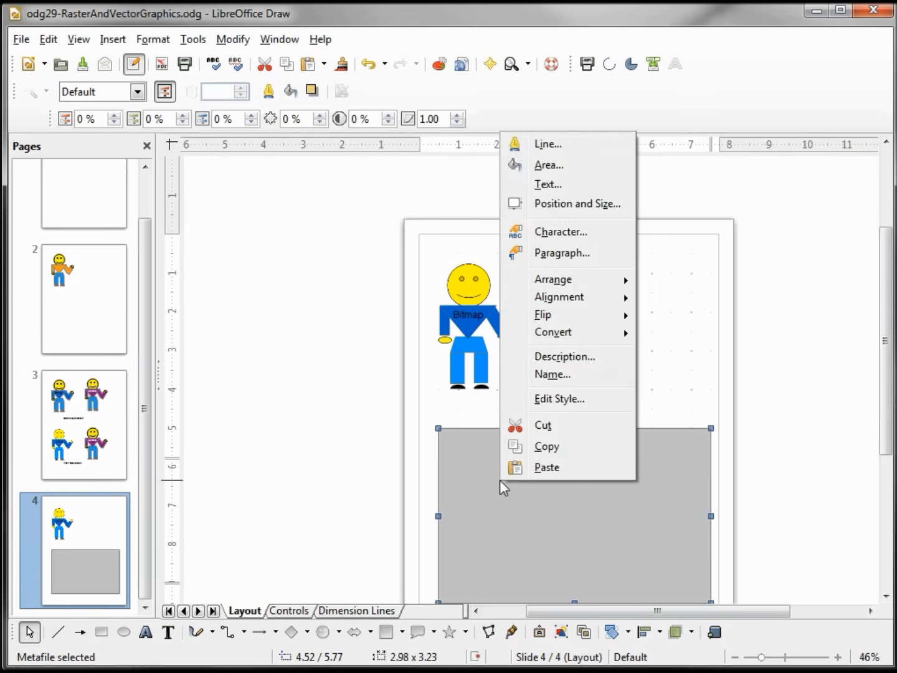
mouse_move(585, 278)
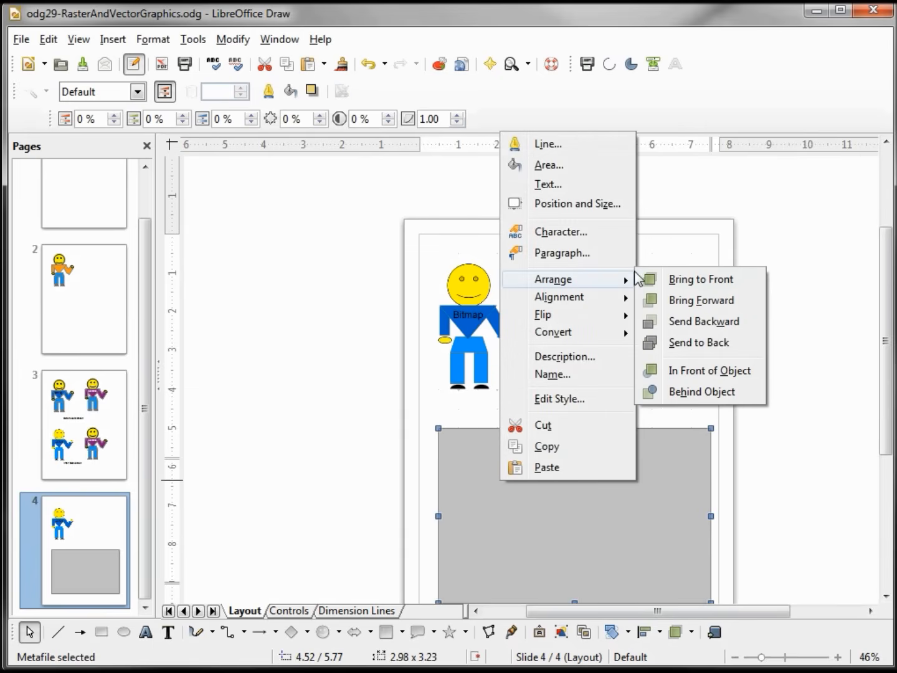
click(682, 342)
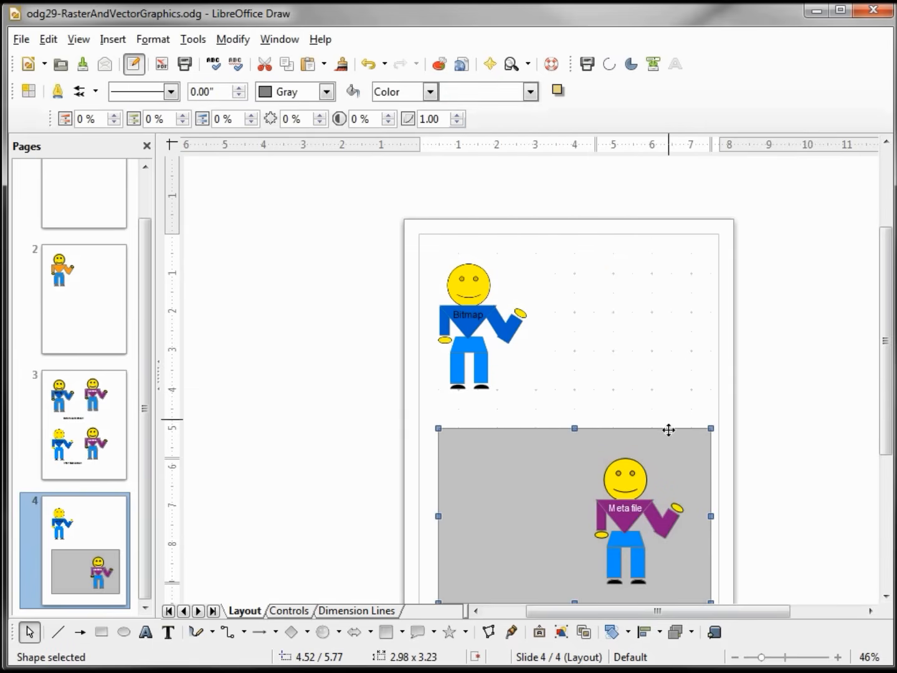
click(632, 398)
drag(468, 309, 490, 496)
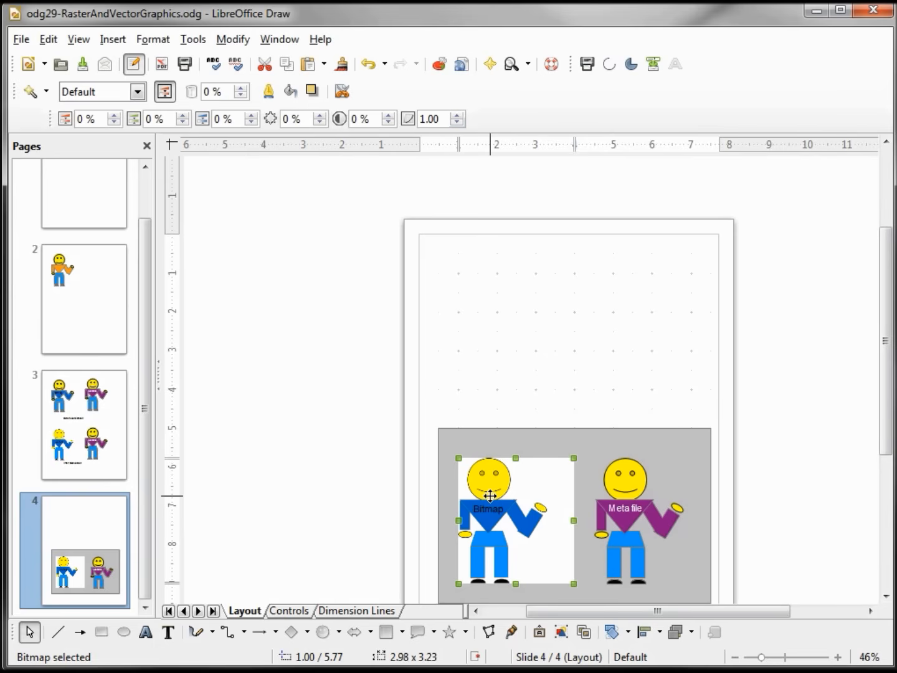
Use the Color Replacer to replace the Bitmap figure's white background with Transparent, and nudge the figure to about 1.02 / 5.77 inches.
click(190, 40)
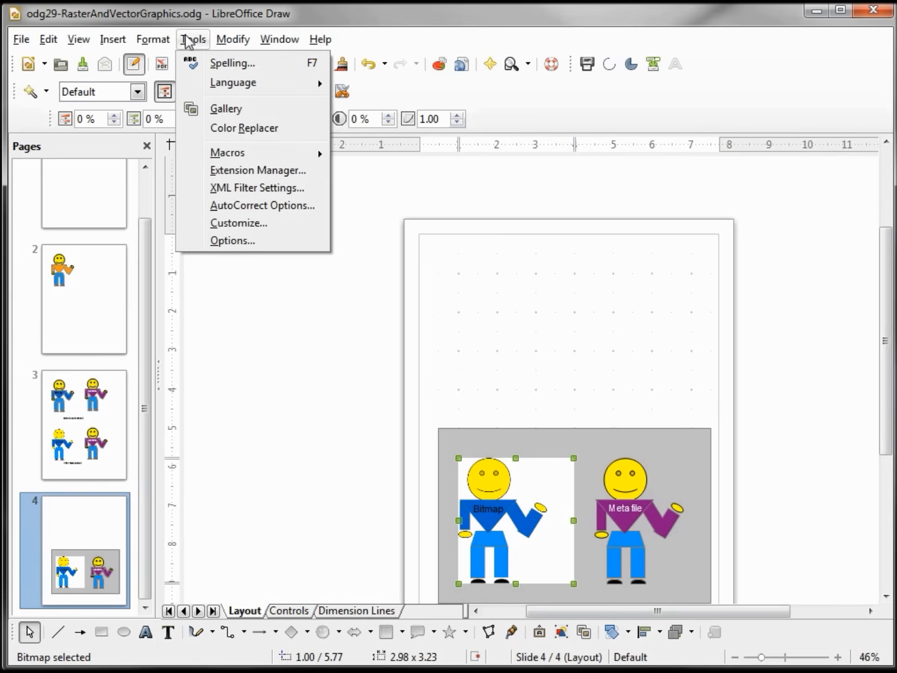
click(243, 128)
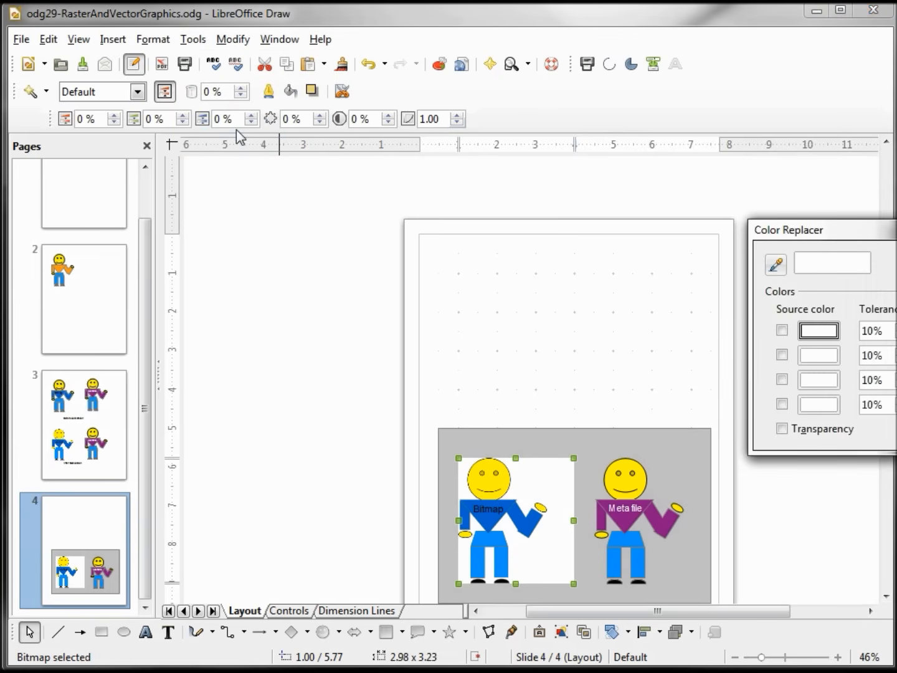
drag(826, 218, 508, 177)
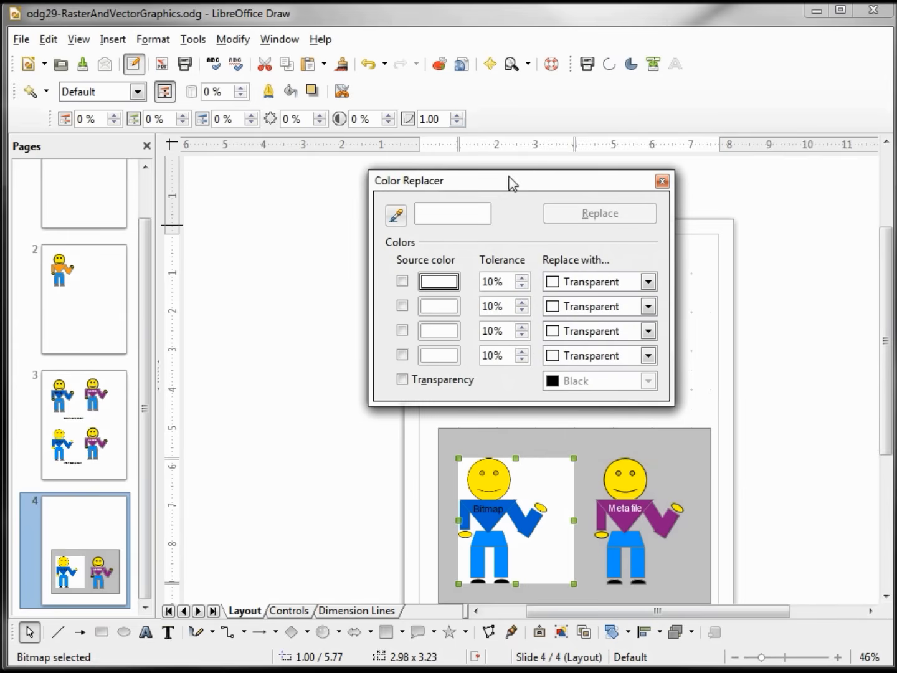
click(396, 220)
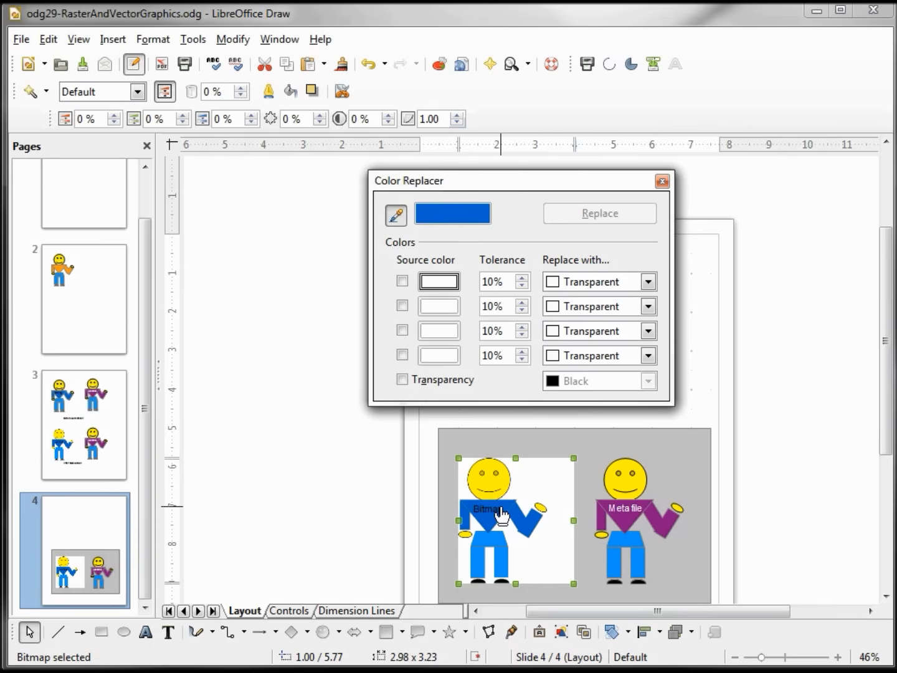
click(551, 482)
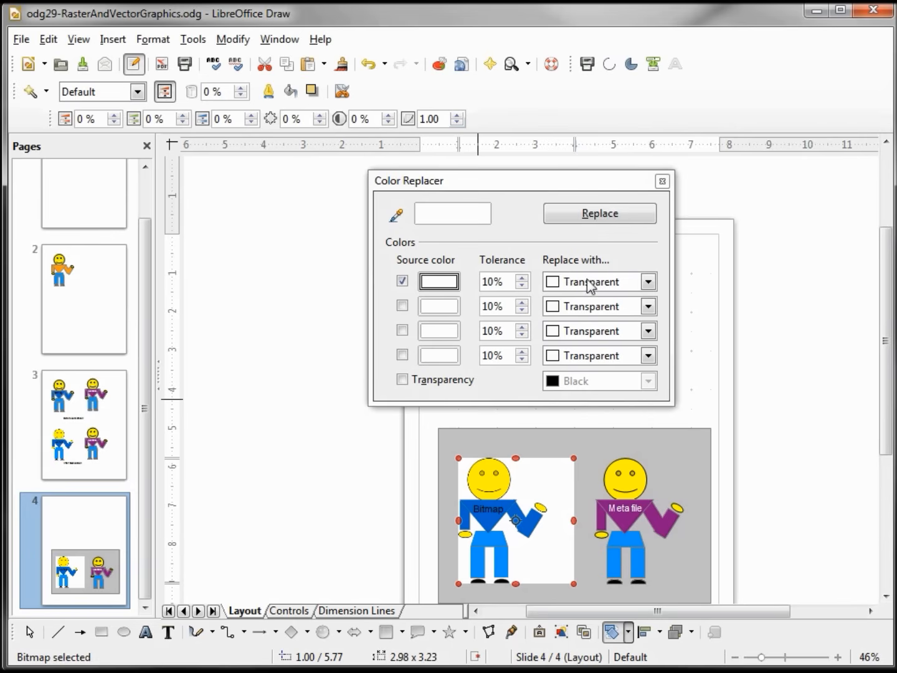
click(599, 213)
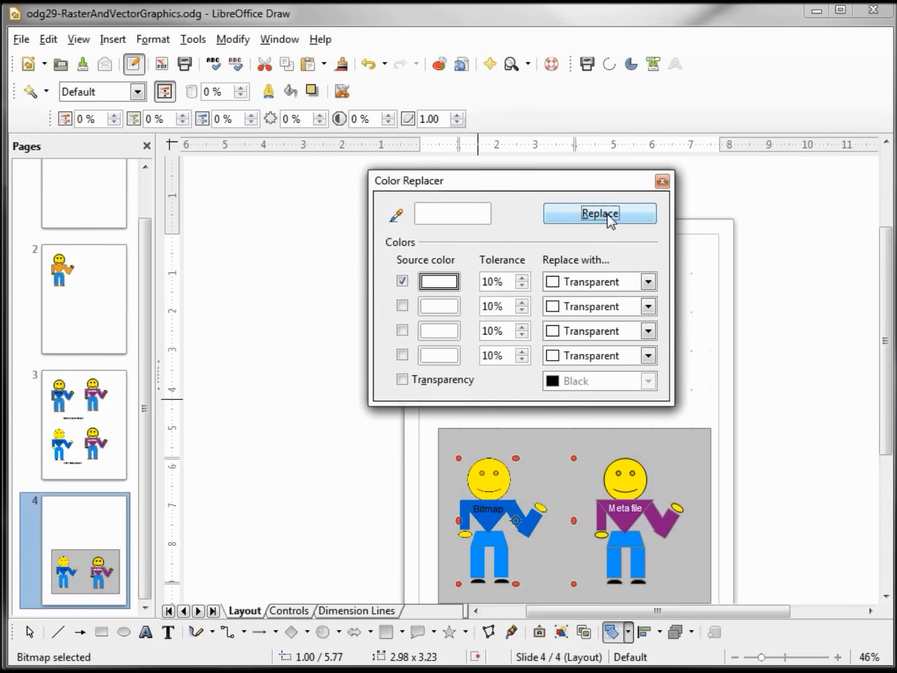
click(502, 502)
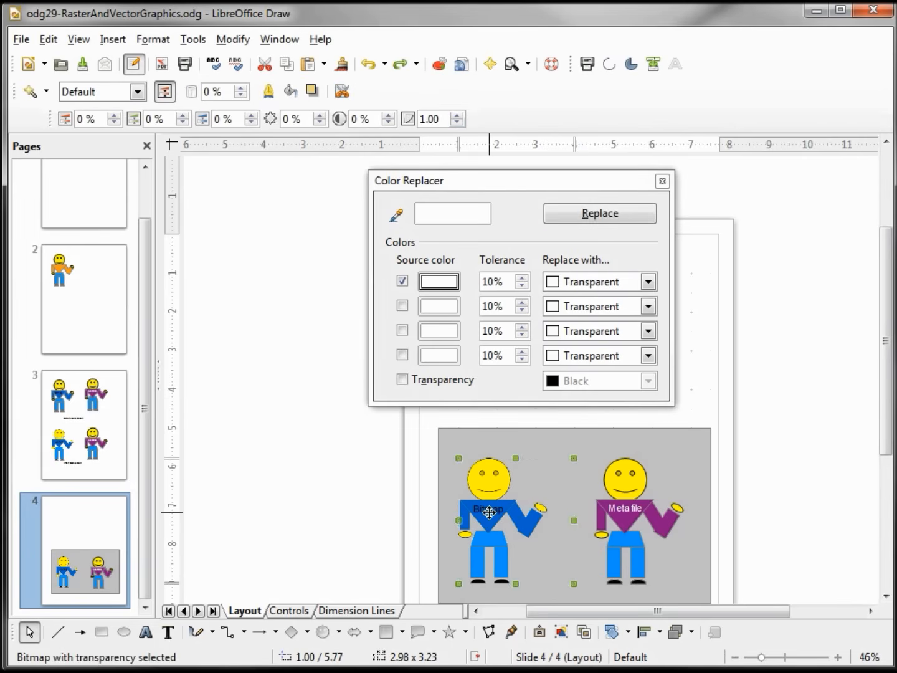
drag(489, 512, 507, 506)
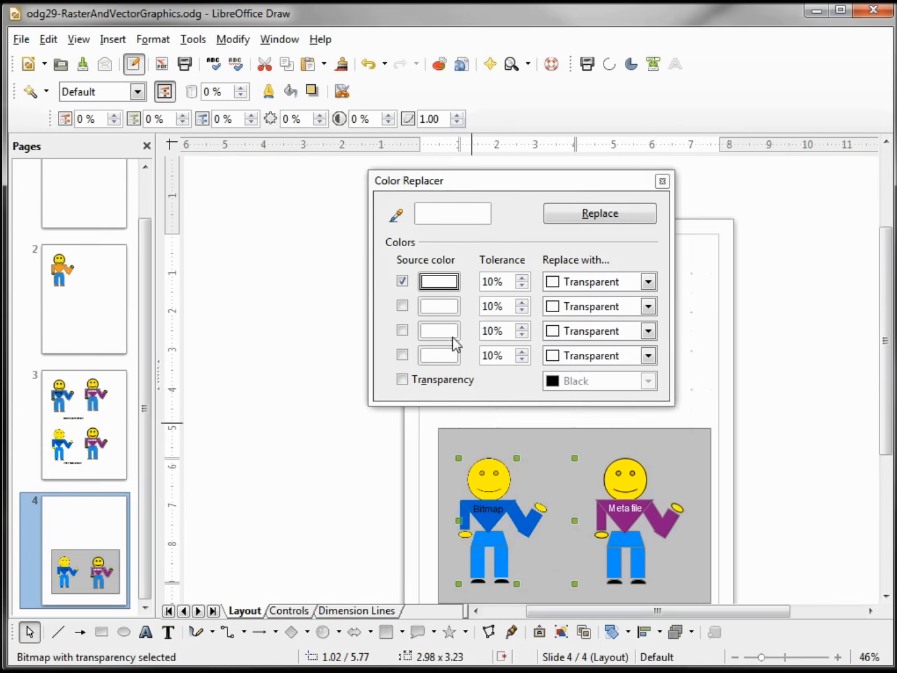
Replace the purple shirt color of the Metafile figure with Red 4 using the Color Replacer.
click(398, 216)
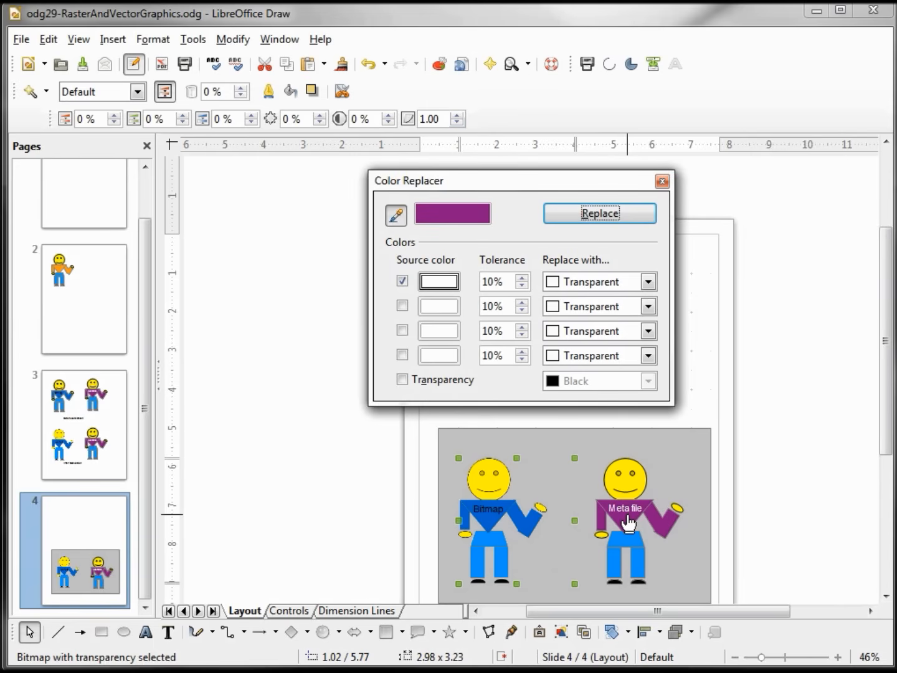
click(628, 522)
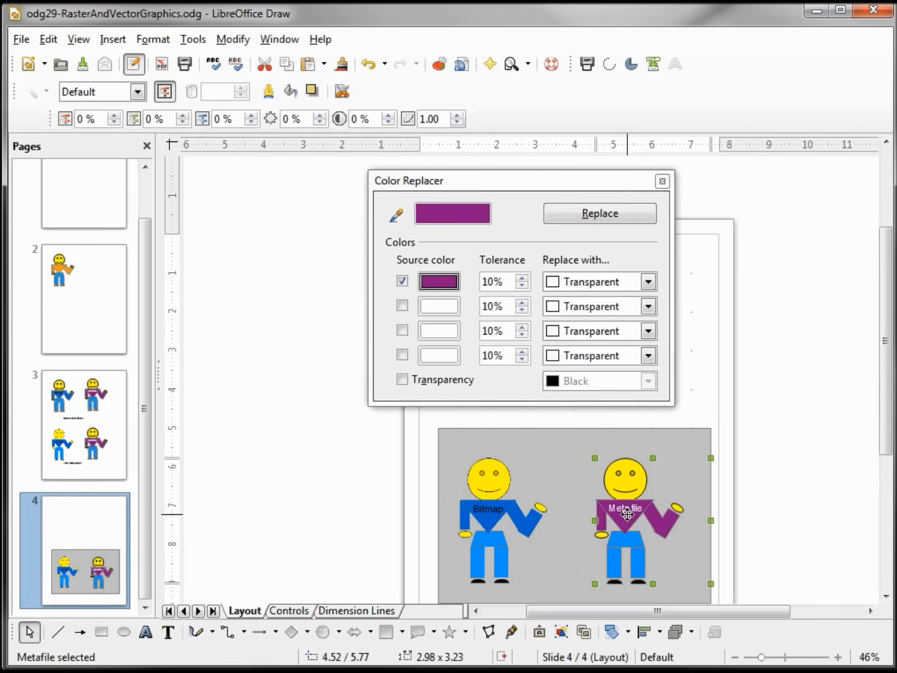
click(648, 282)
drag(648, 295, 661, 340)
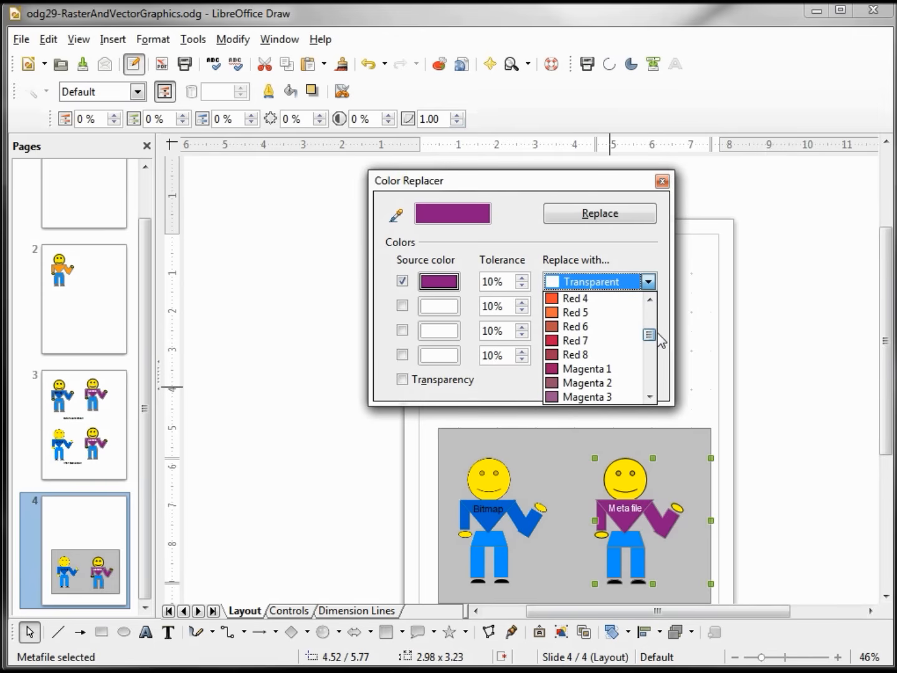
click(587, 299)
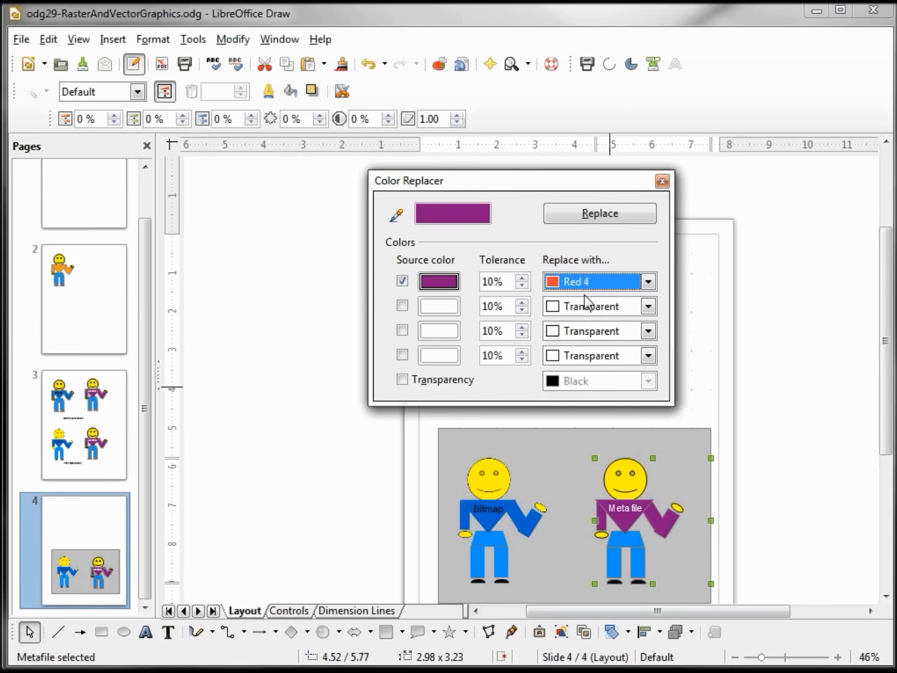
click(610, 214)
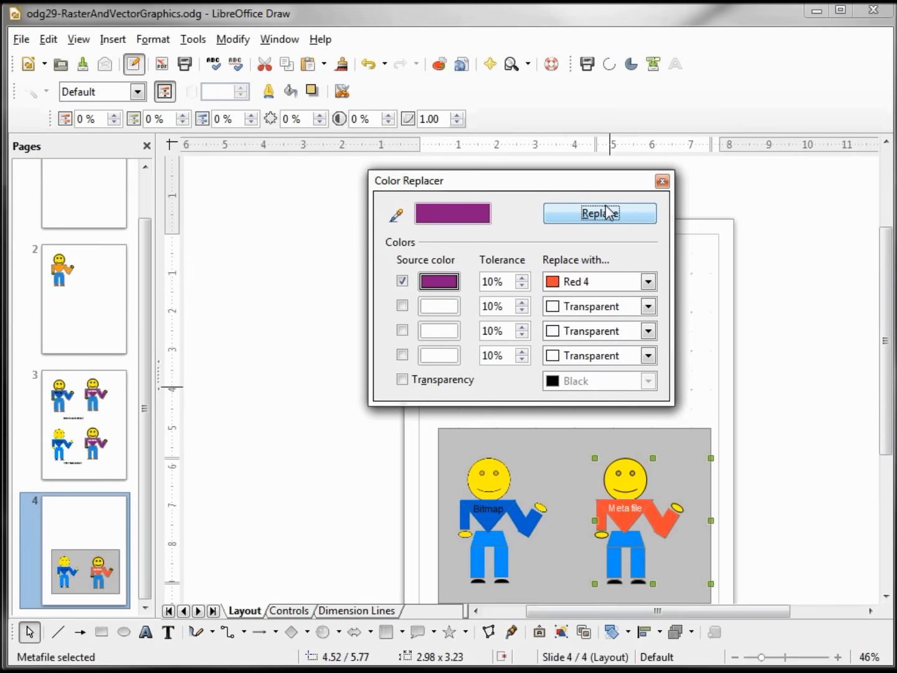